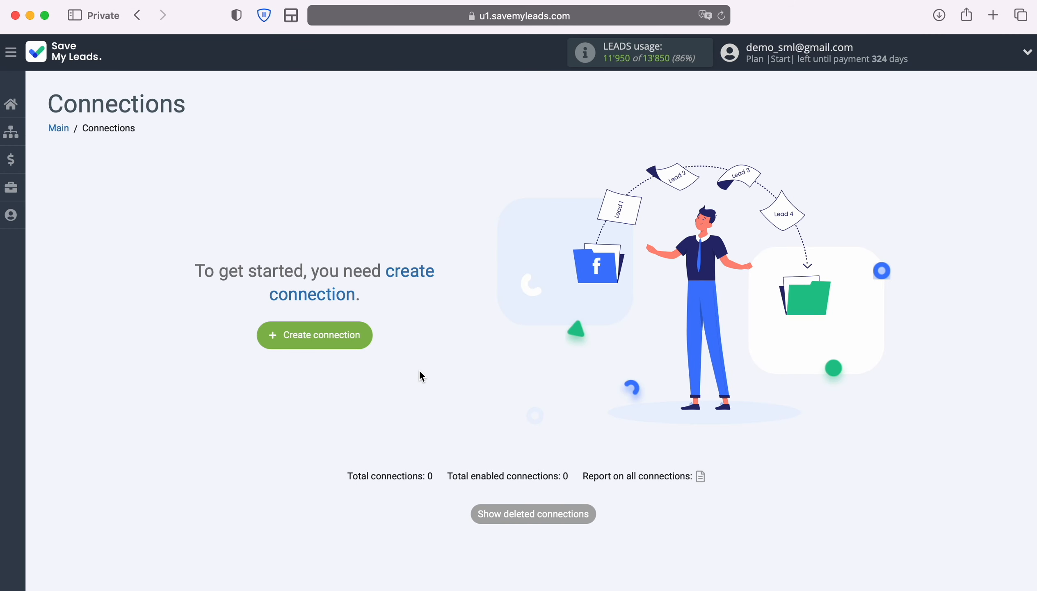
Create a connection with Google Lead Form as the lead source and PeopleForce's Add Candidate as the receiving service.
click(368, 337)
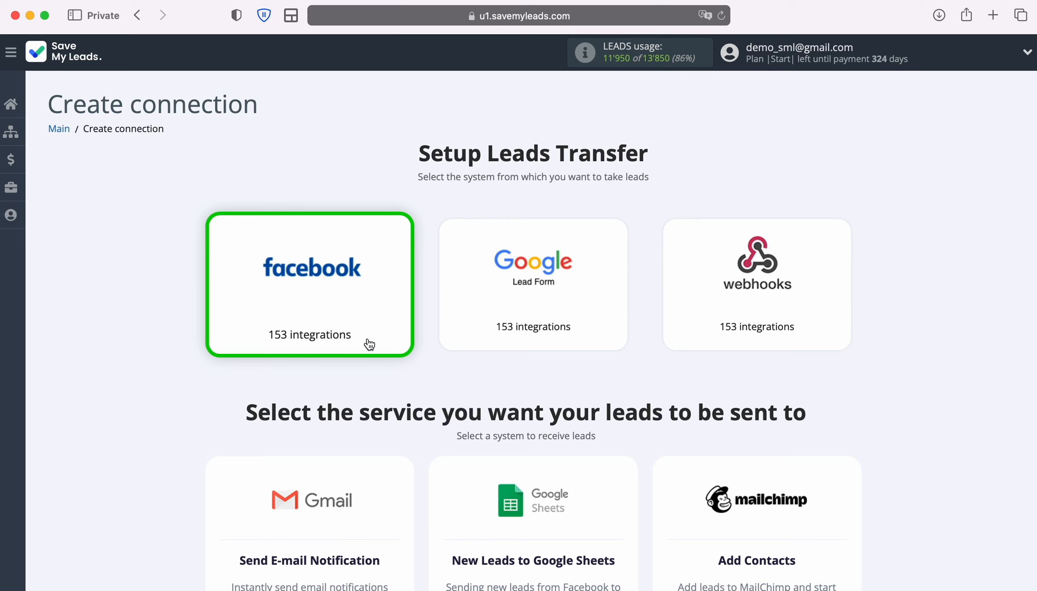
click(561, 309)
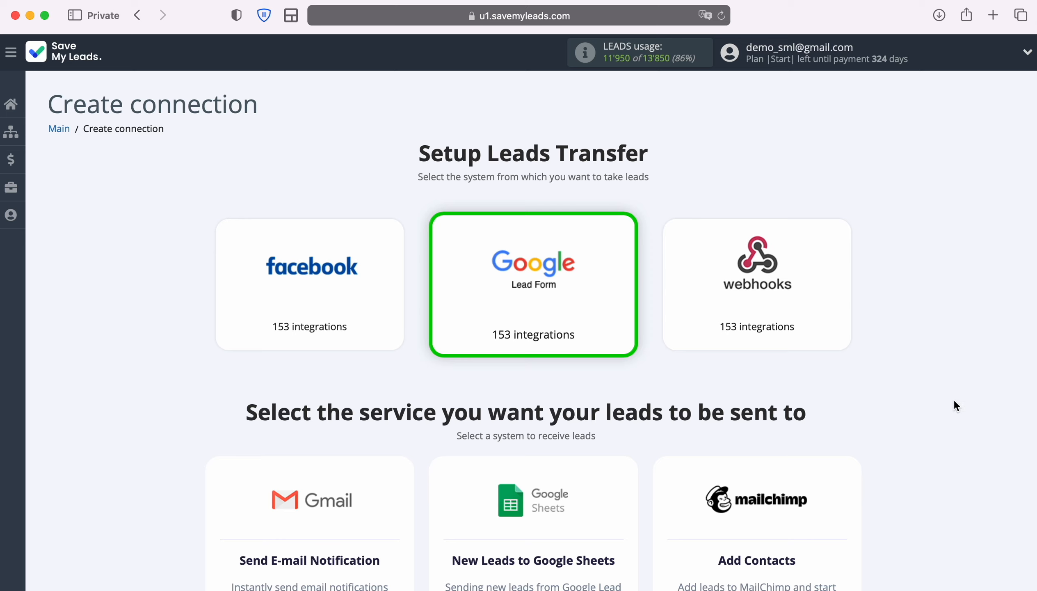
scroll(954, 402, down, 20)
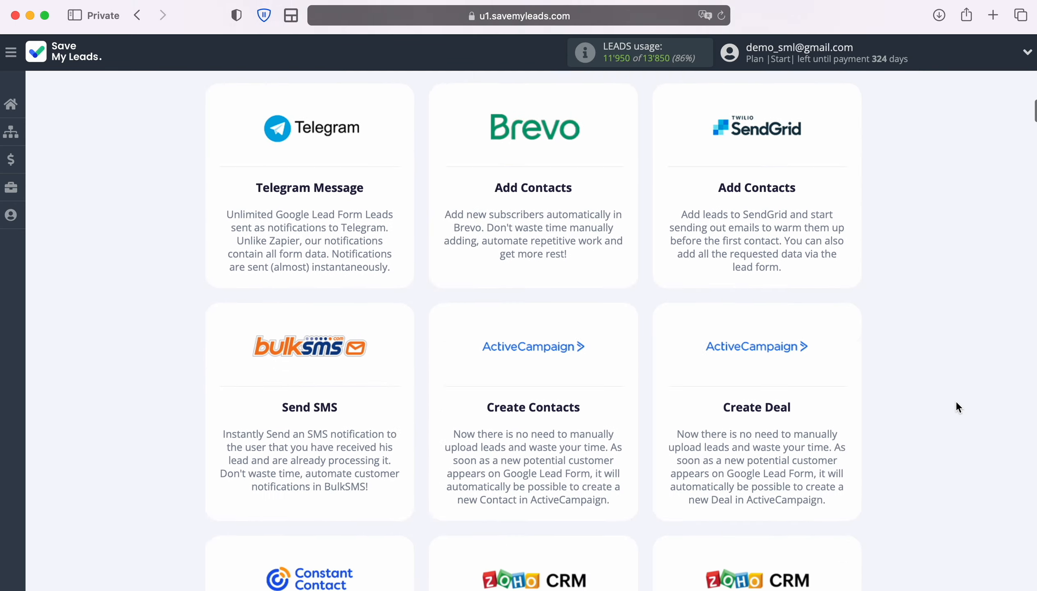
scroll(956, 403, down, 20)
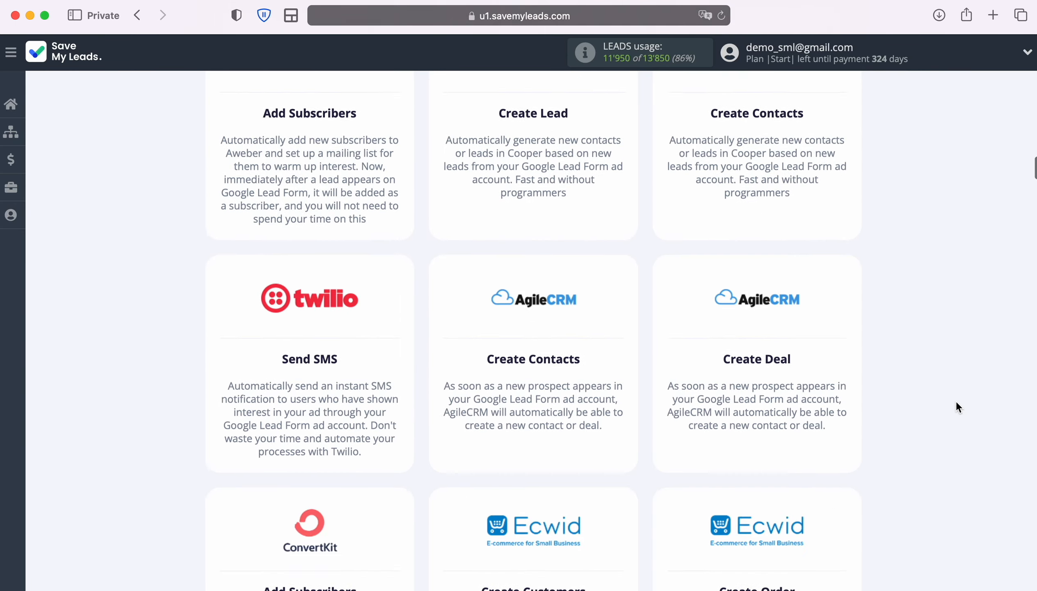
scroll(956, 407, down, 20)
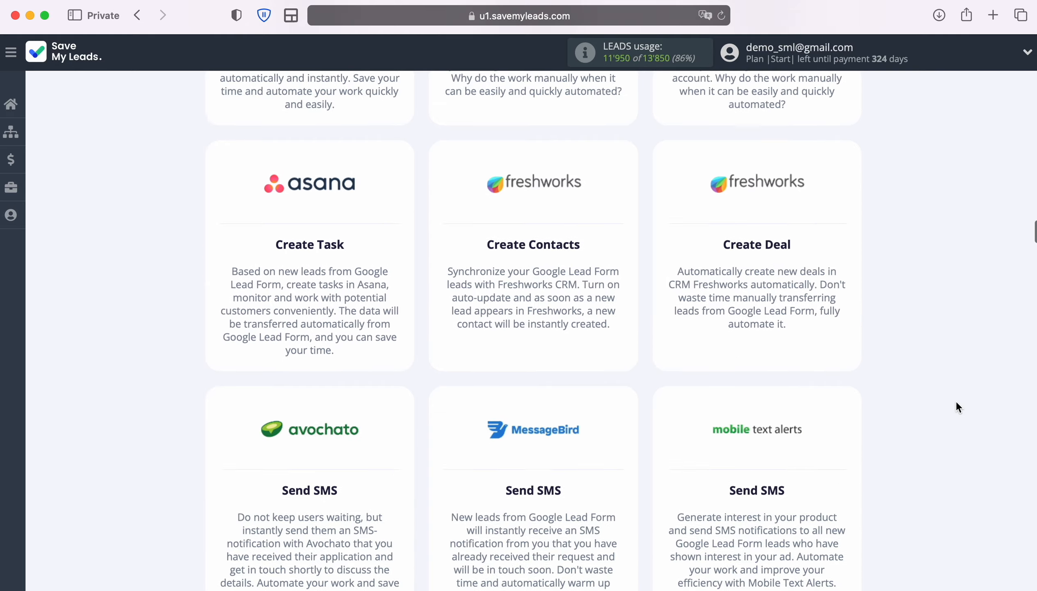
scroll(956, 407, down, 20)
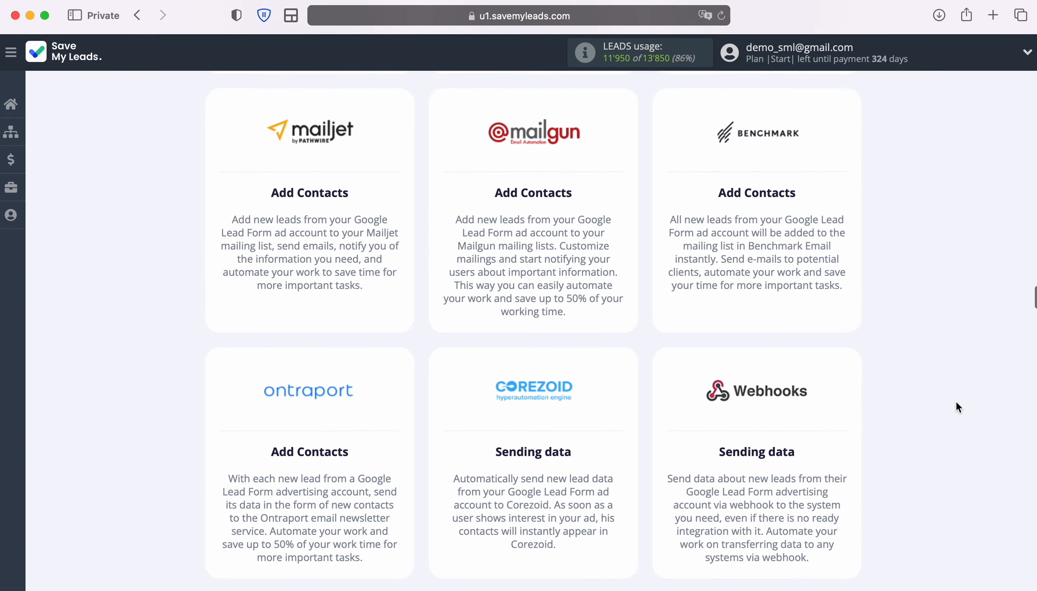
scroll(956, 407, down, 20)
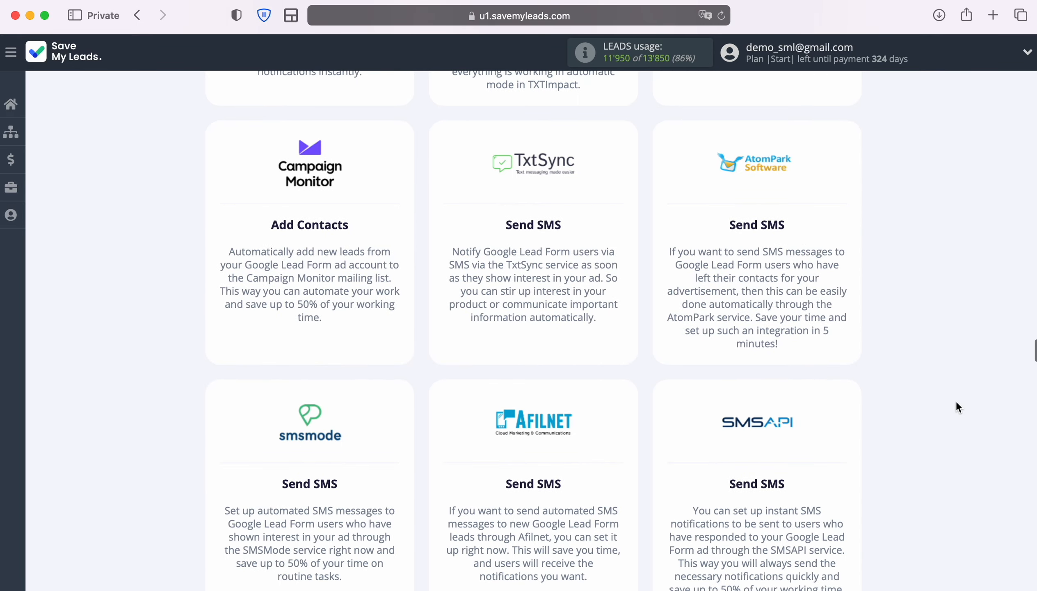
scroll(955, 407, down, 20)
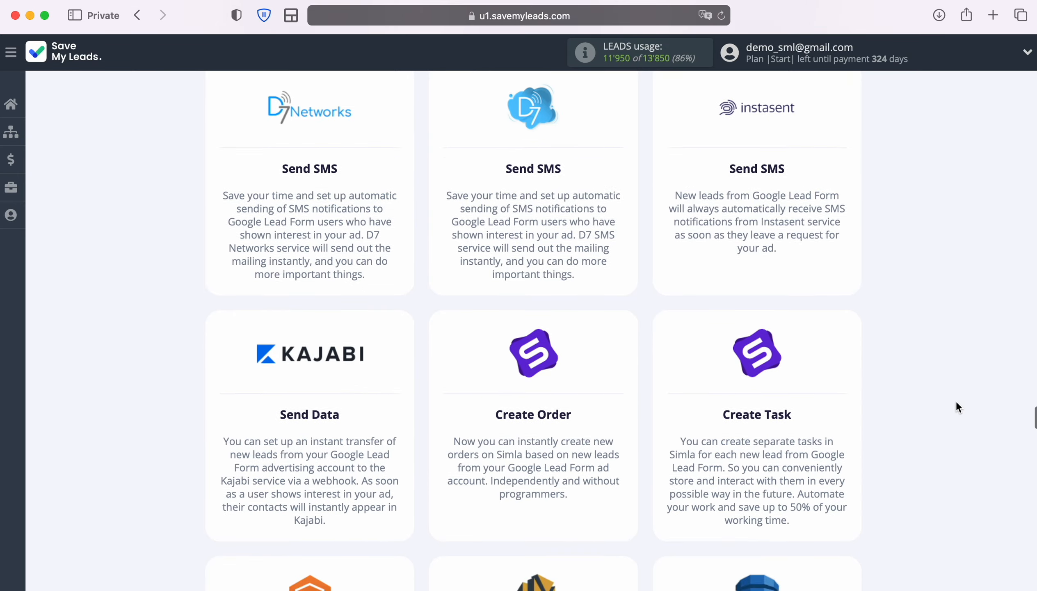
scroll(956, 407, down, 20)
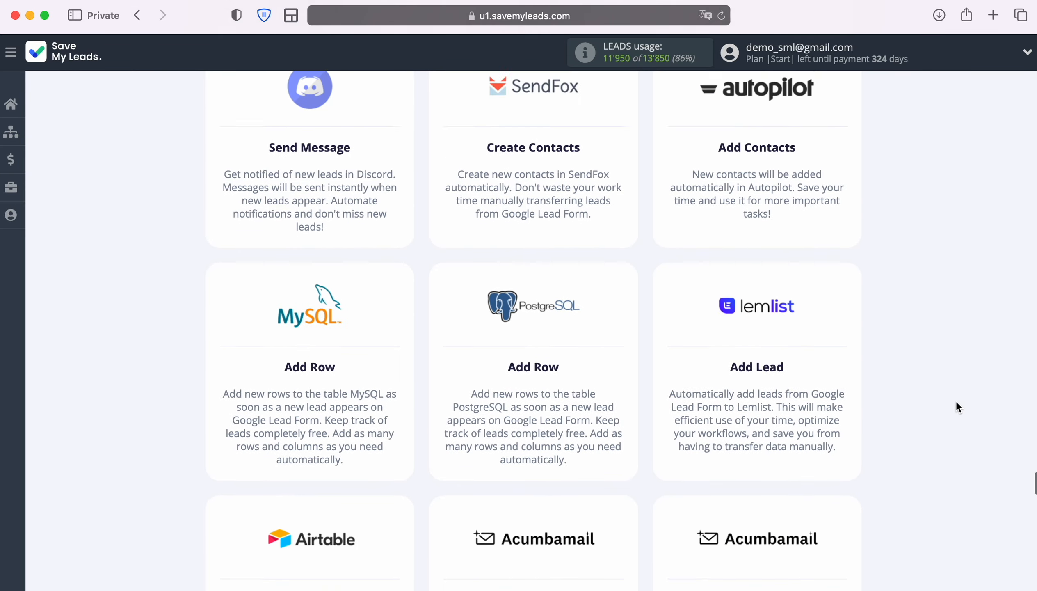
scroll(956, 407, down, 20)
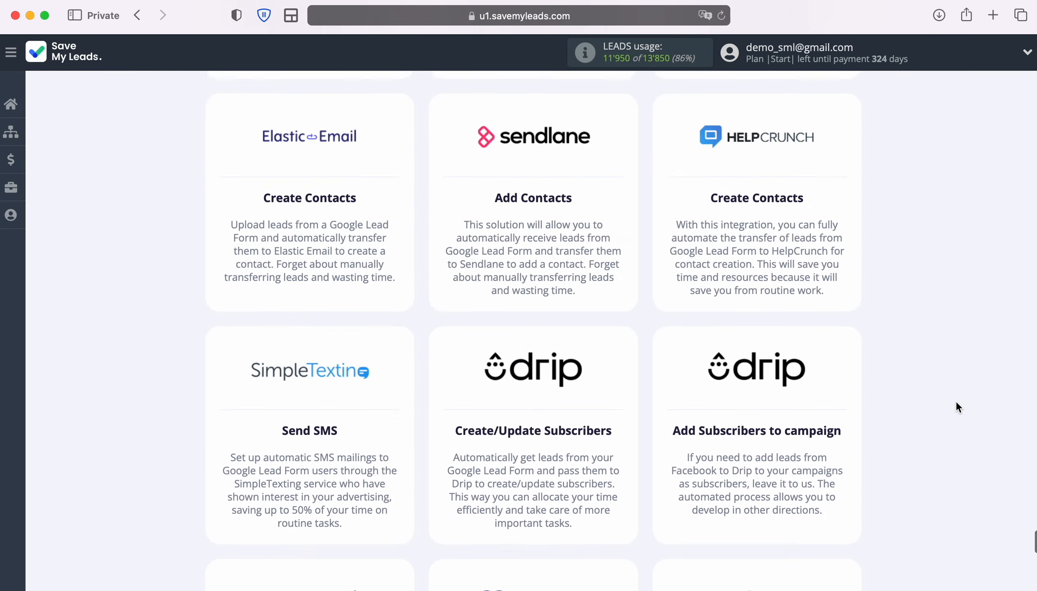
scroll(956, 407, down, 20)
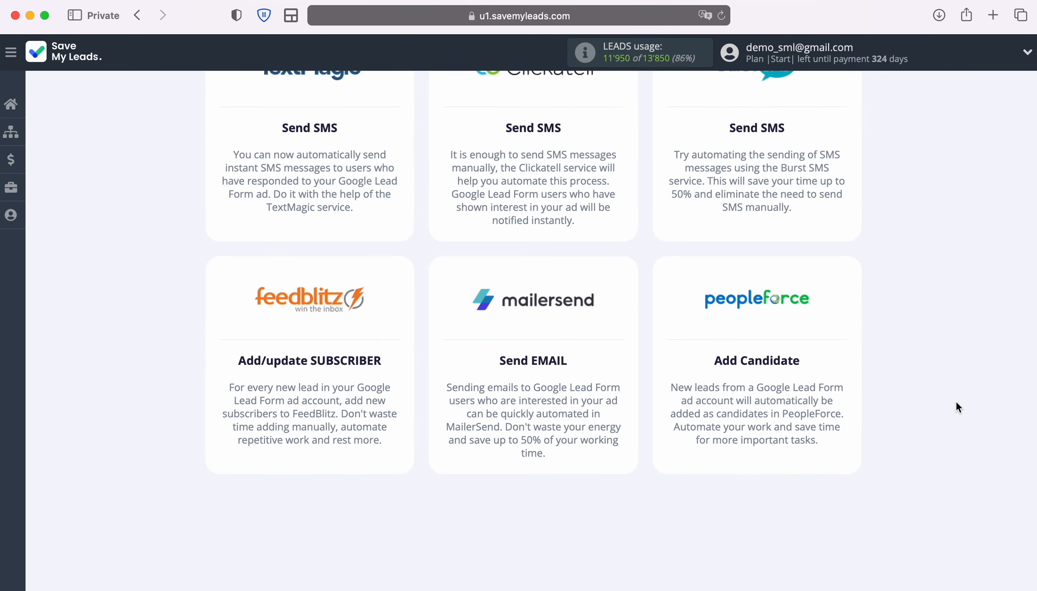
click(760, 323)
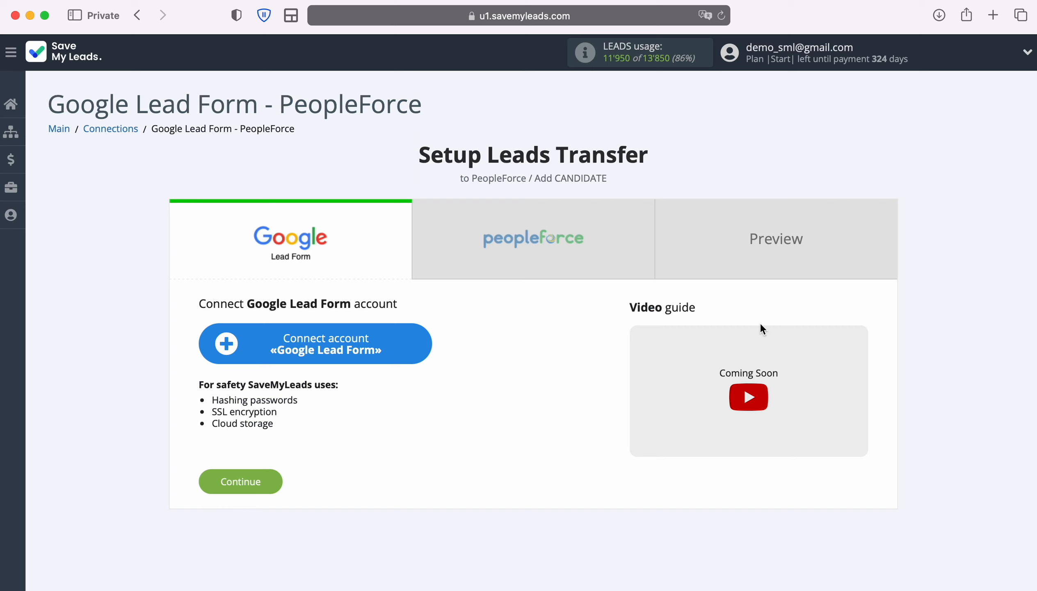
Connect a Google Lead Form account under its suggested name and select it for the connection.
click(421, 343)
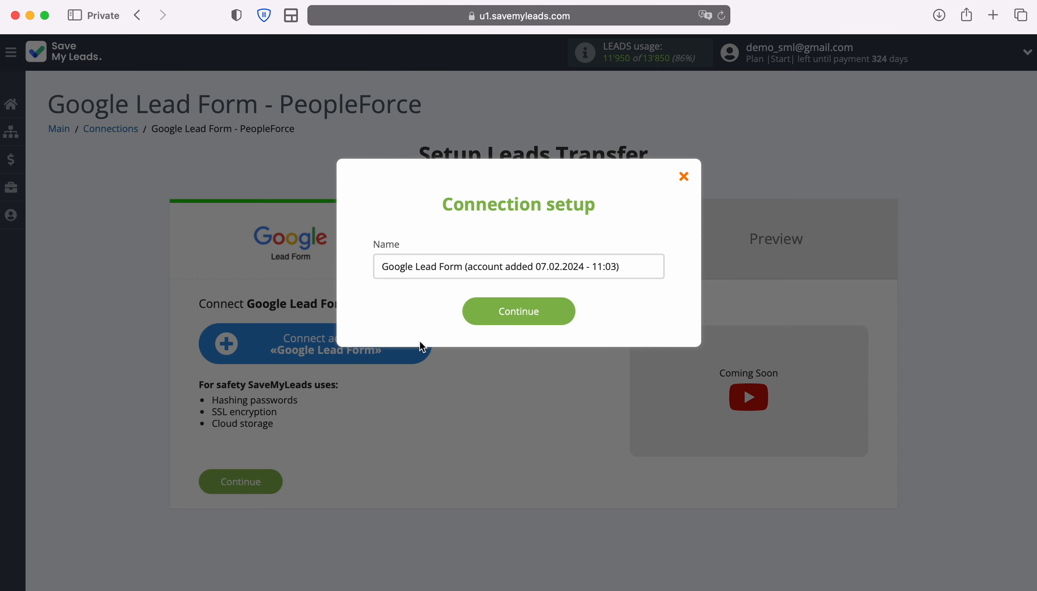
drag(617, 267, 364, 272)
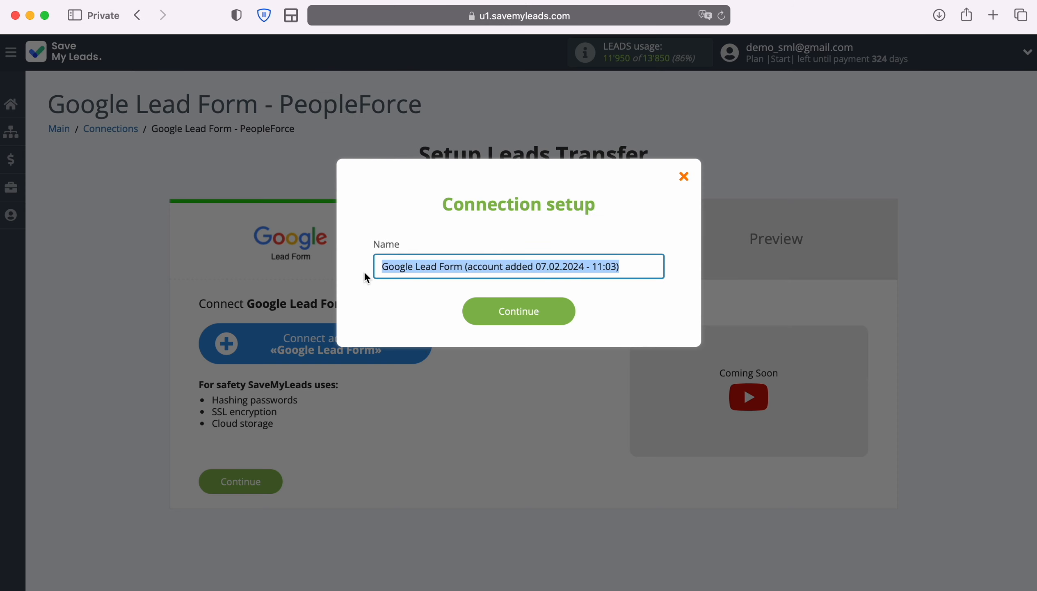
click(363, 271)
click(571, 309)
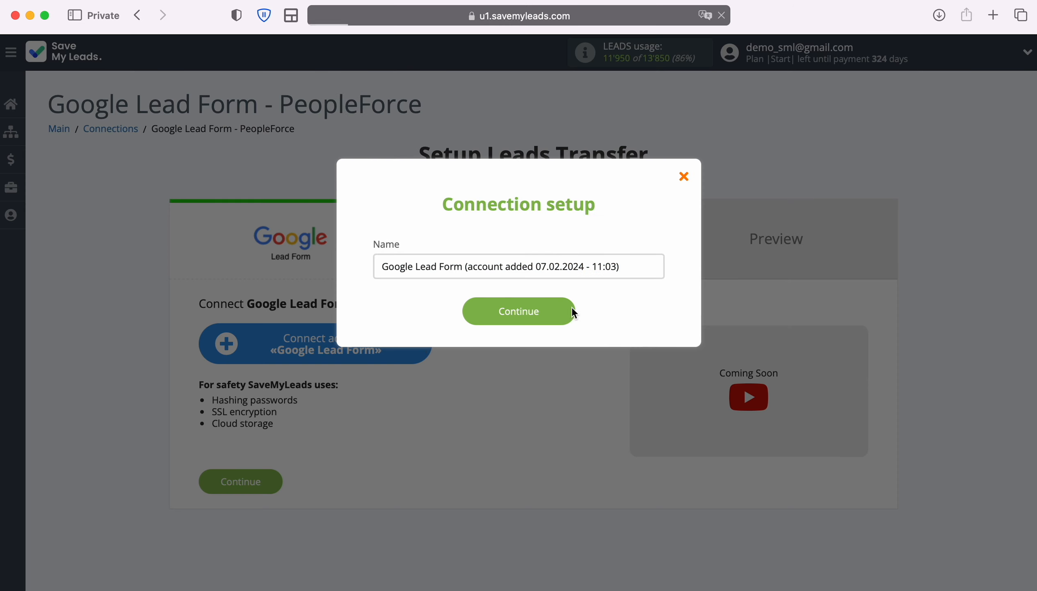
click(580, 384)
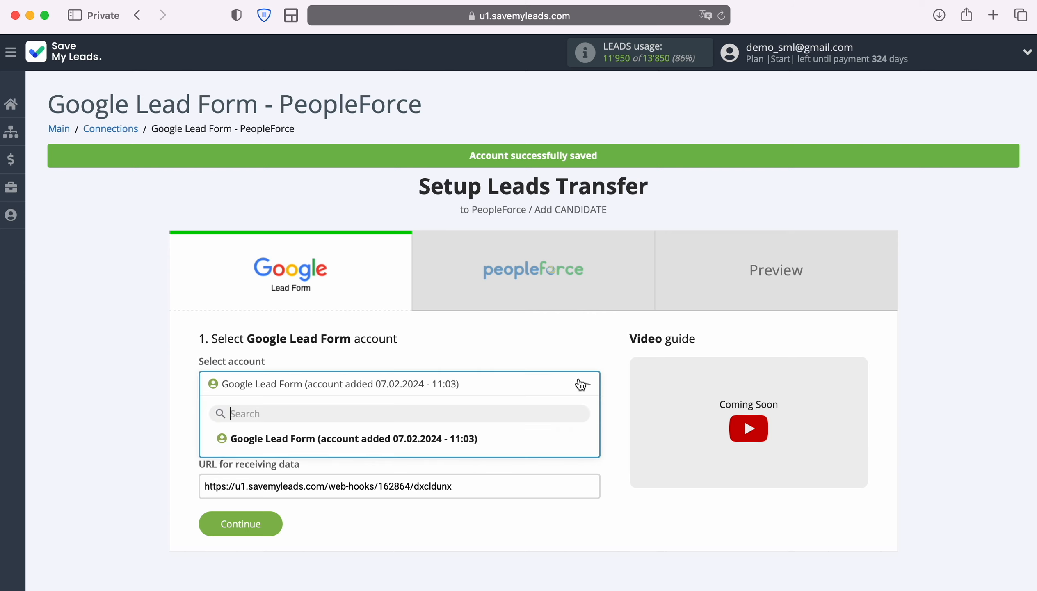
click(476, 441)
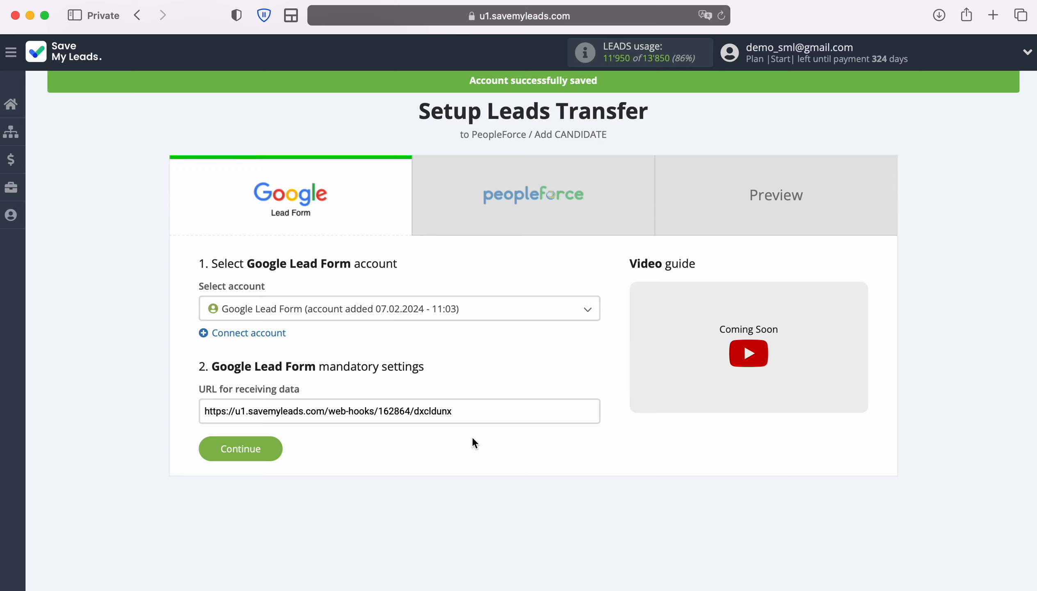
Copy the full URL for receiving data from the Google Lead Form mandatory settings.
drag(205, 411, 476, 406)
key(ctrl+c)
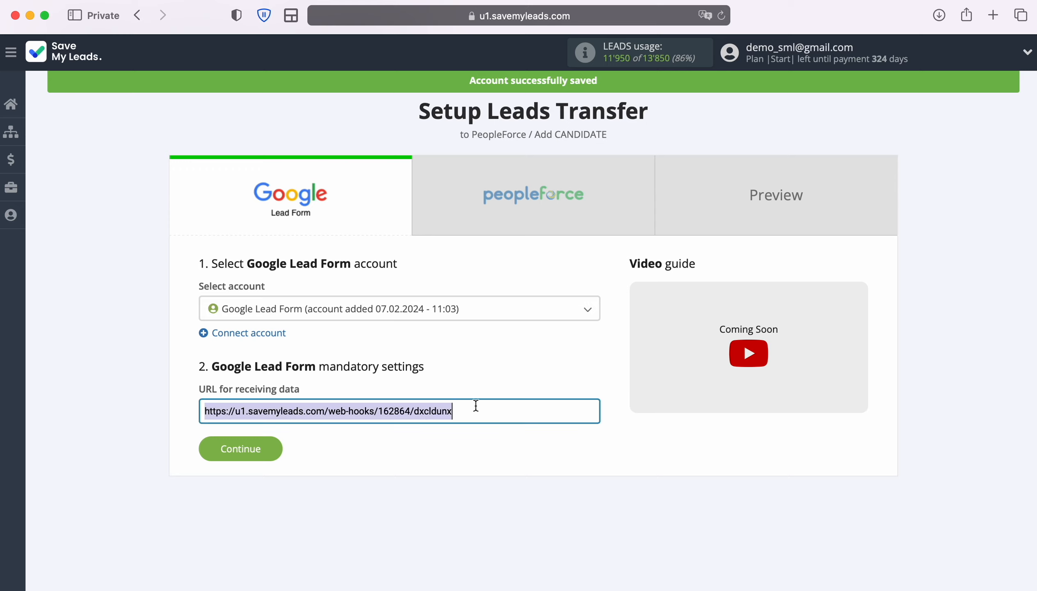
right_click(429, 409)
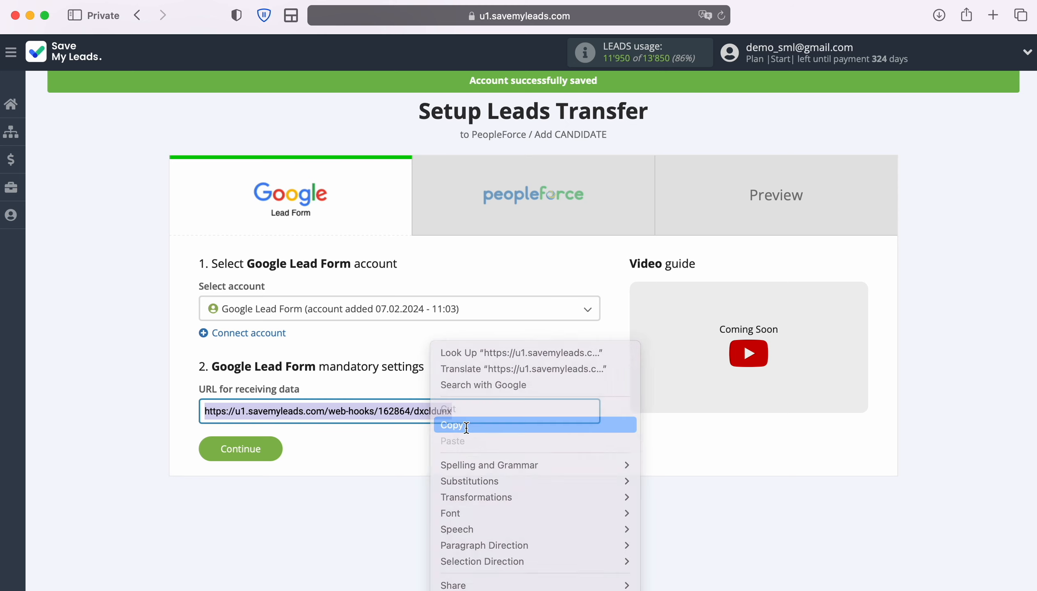
click(466, 426)
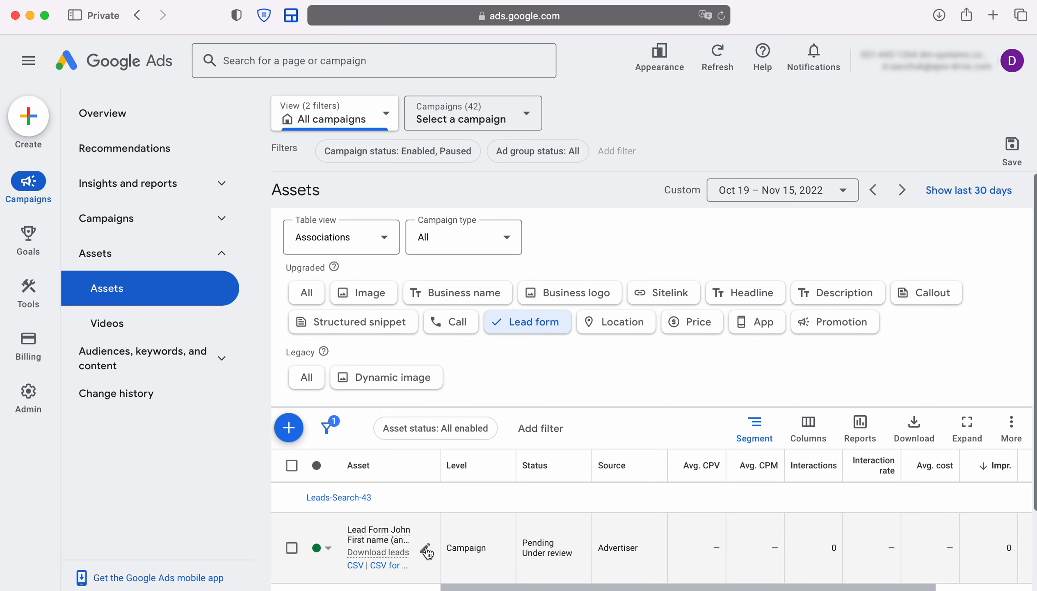
Switch to Google Ads, edit the Leads-Search-43 lead form asset and expand its other data integration options.
click(426, 546)
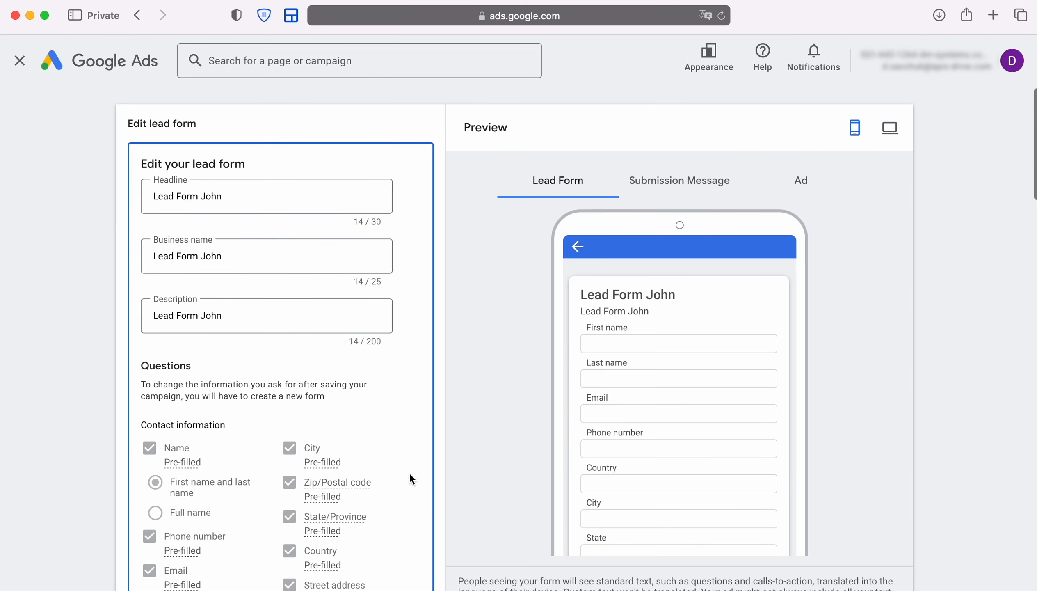
scroll(409, 473, down, 10)
scroll(410, 473, down, 20)
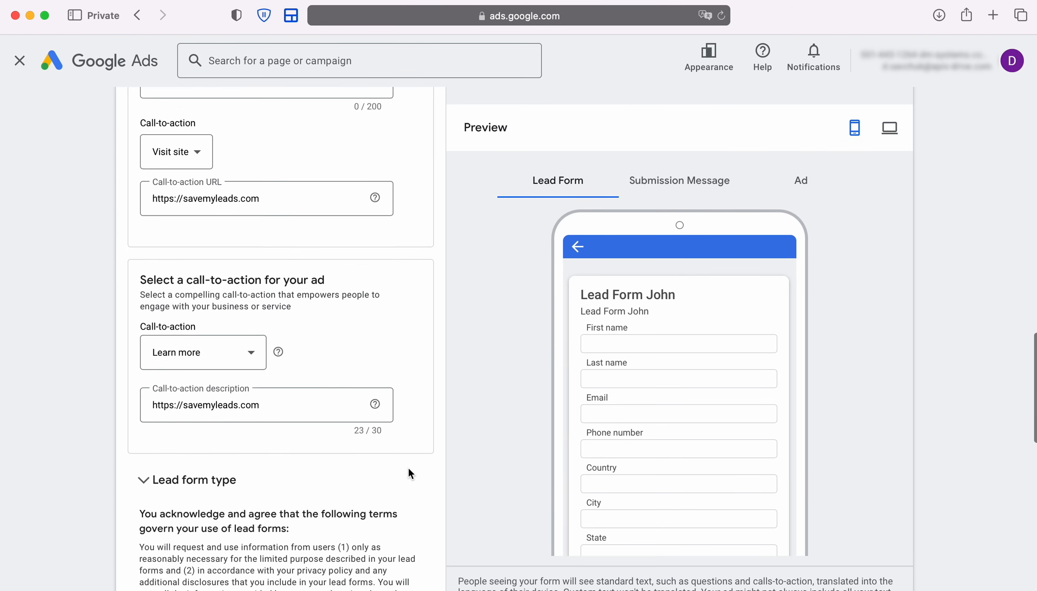
scroll(411, 470, down, 2)
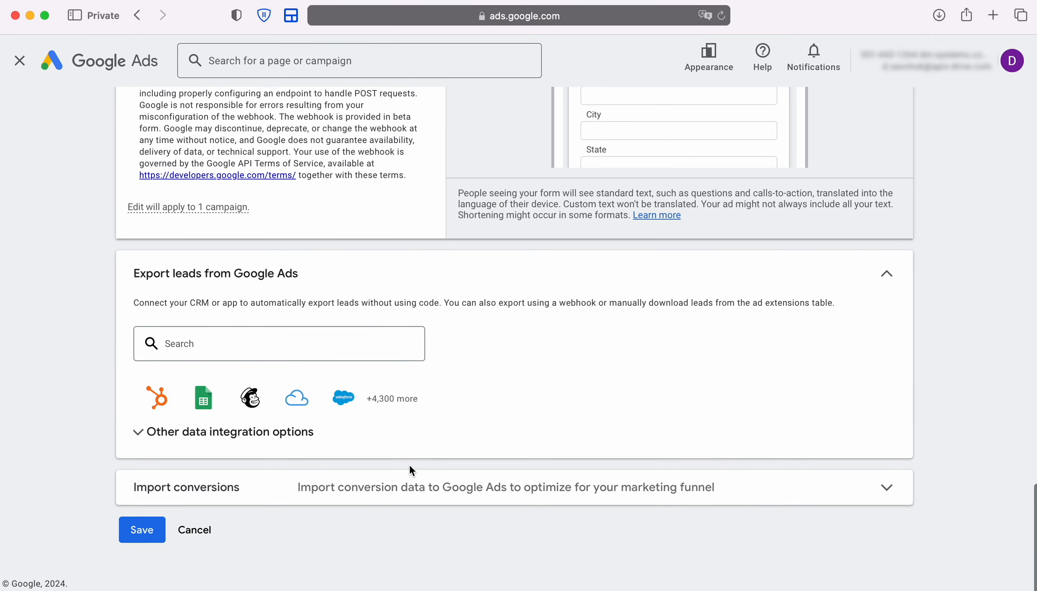
click(288, 439)
scroll(475, 455, down, 3)
scroll(475, 457, down, 5)
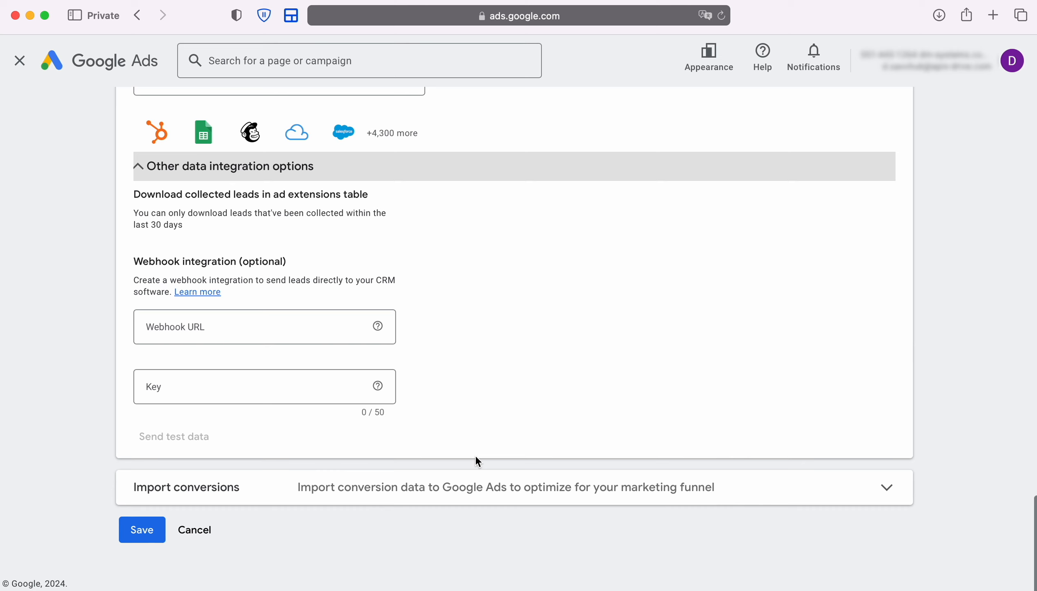
Paste the copied receiving URL as the lead form's Webhook URL.
click(214, 327)
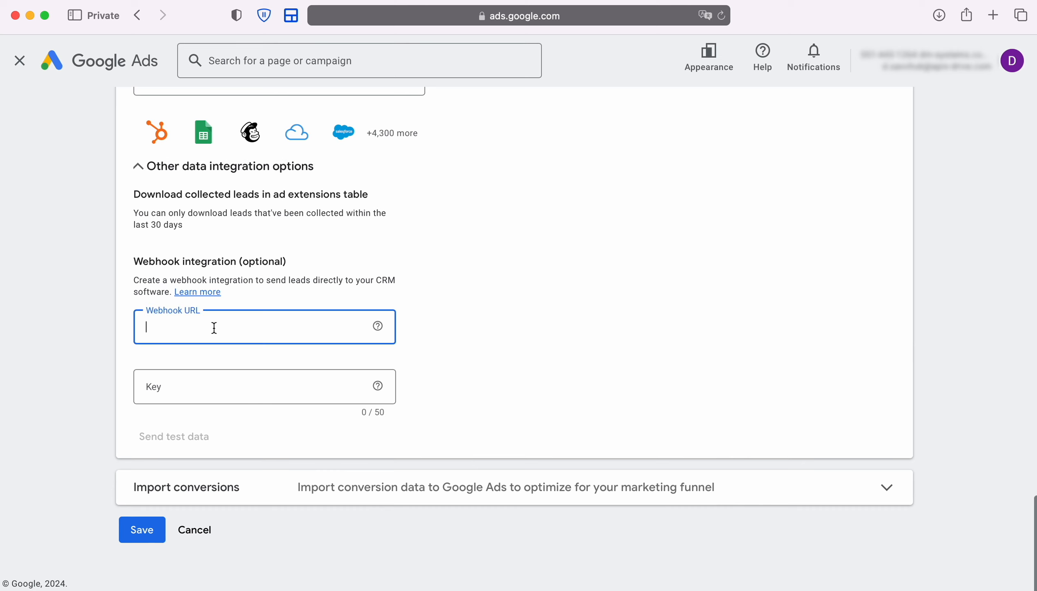
right_click(213, 326)
click(243, 366)
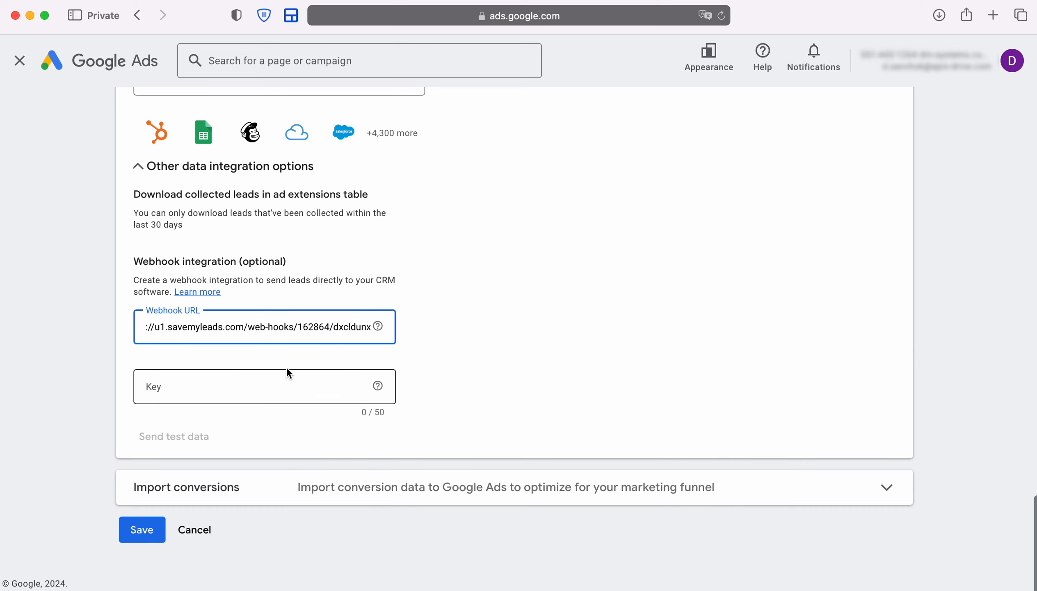
Copy the part after the last slash of the Webhook URL and paste it as the webhook key.
drag(334, 326, 372, 327)
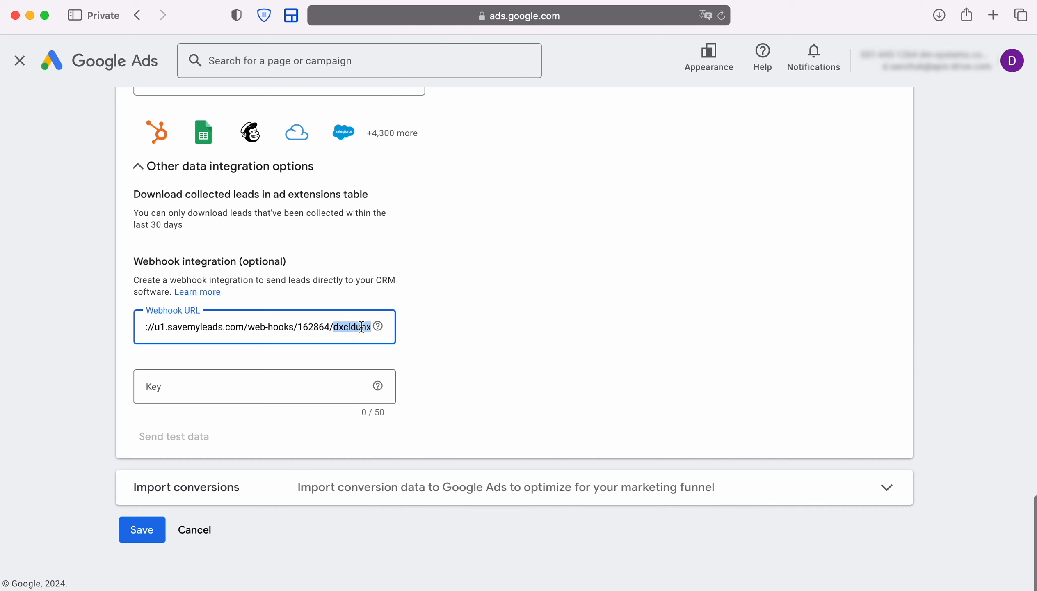
right_click(362, 327)
click(386, 408)
click(209, 389)
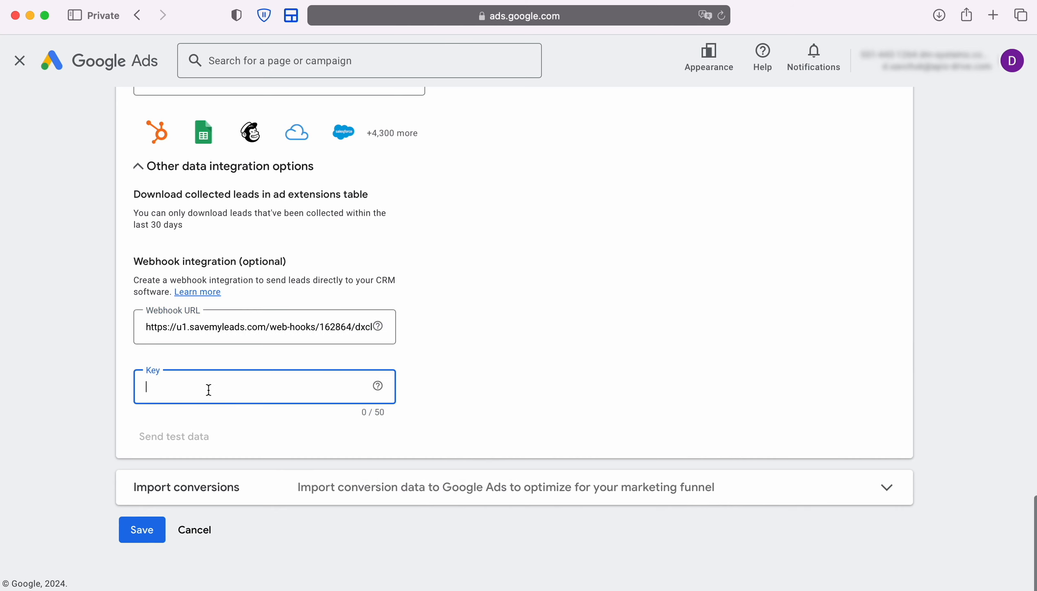
right_click(209, 389)
click(231, 425)
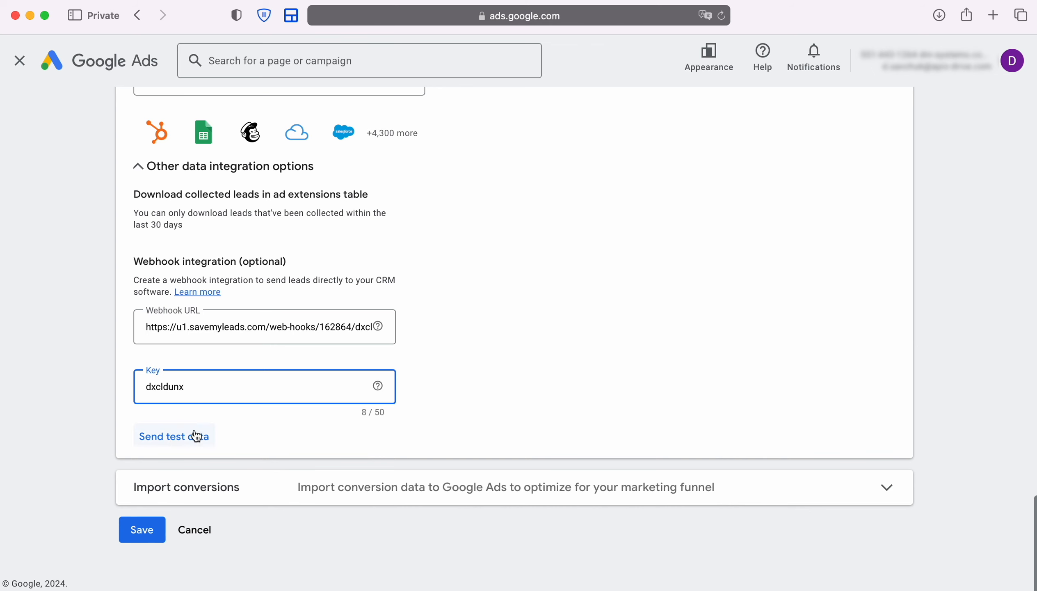
Send test data through the webhook integration and save the lead form.
click(175, 435)
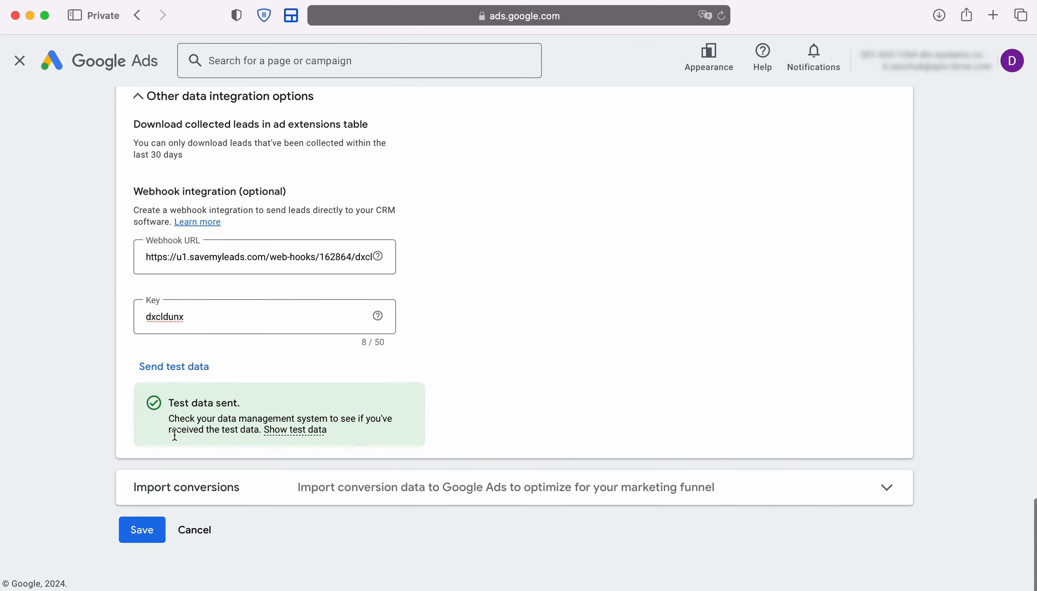
click(137, 521)
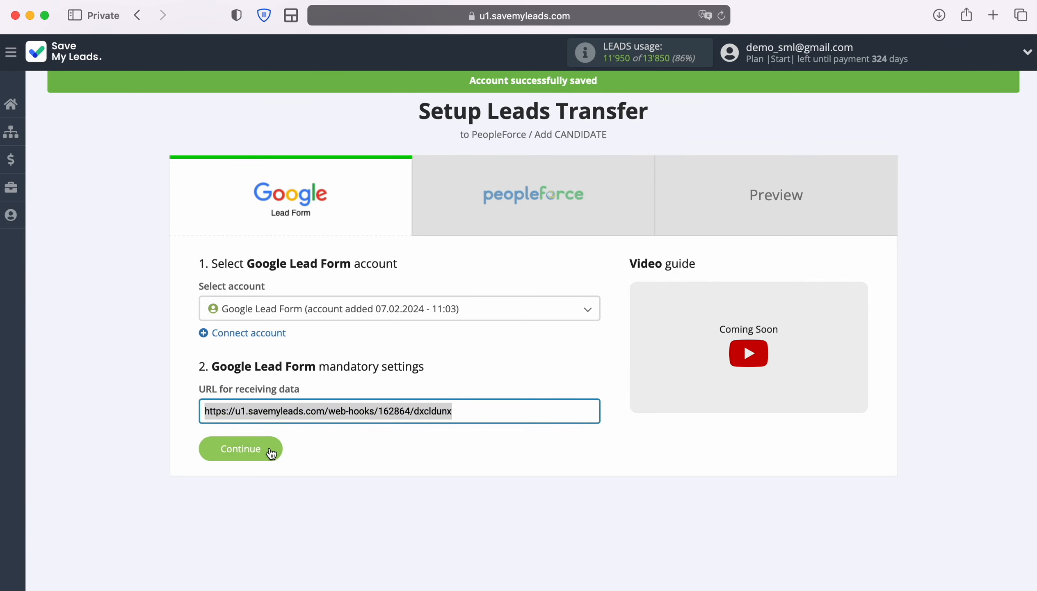
Back in SaveMyLeads, continue past the Google Lead Form settings and open the PeopleForce account connection setup.
click(270, 450)
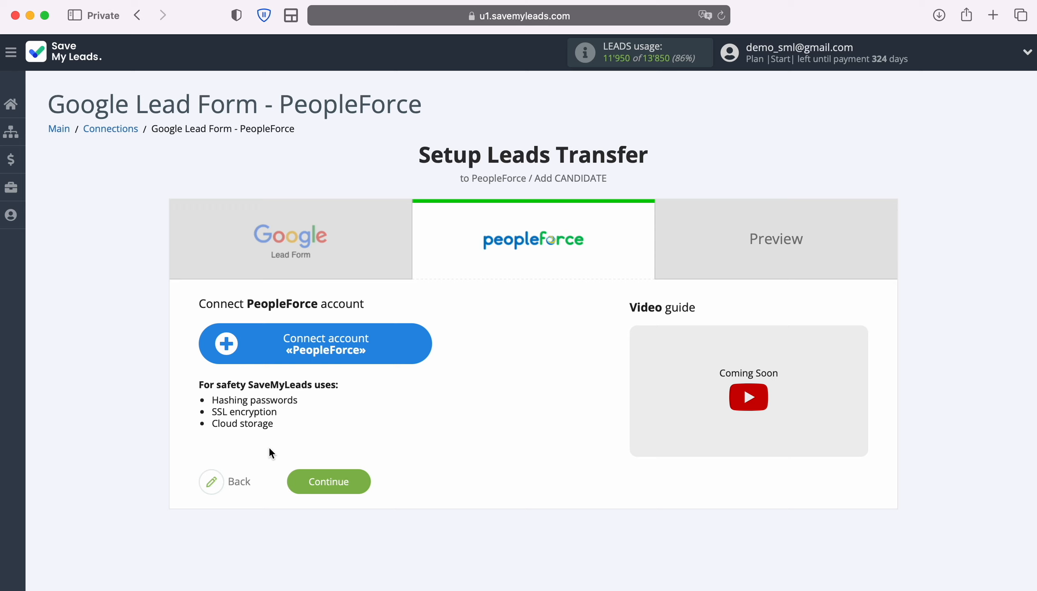
click(427, 344)
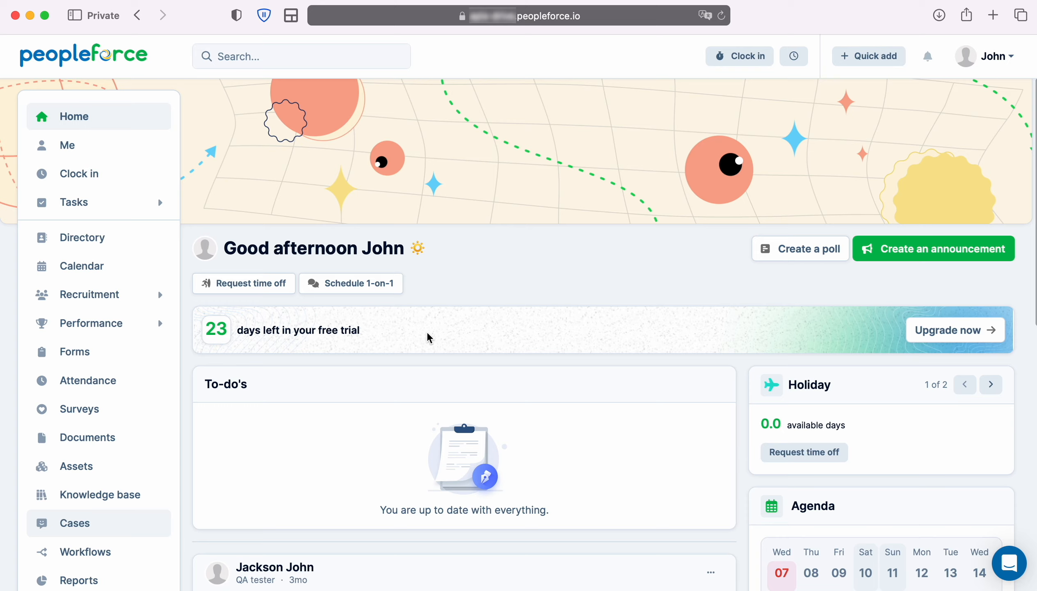
Switch to PeopleForce and open the API keys page in the Security section of its settings.
scroll(99, 467, down, 4)
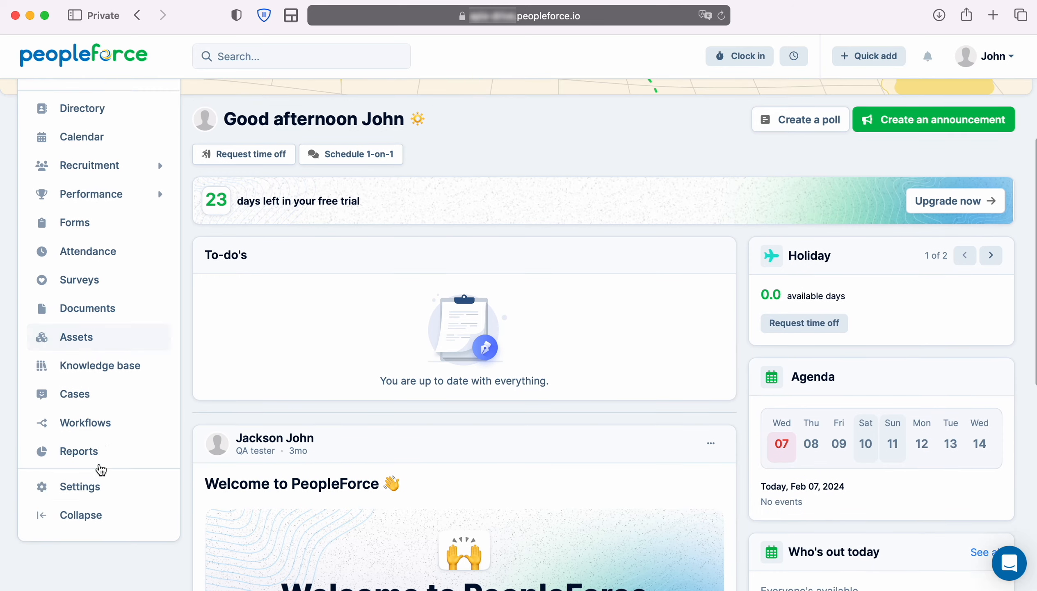
click(82, 469)
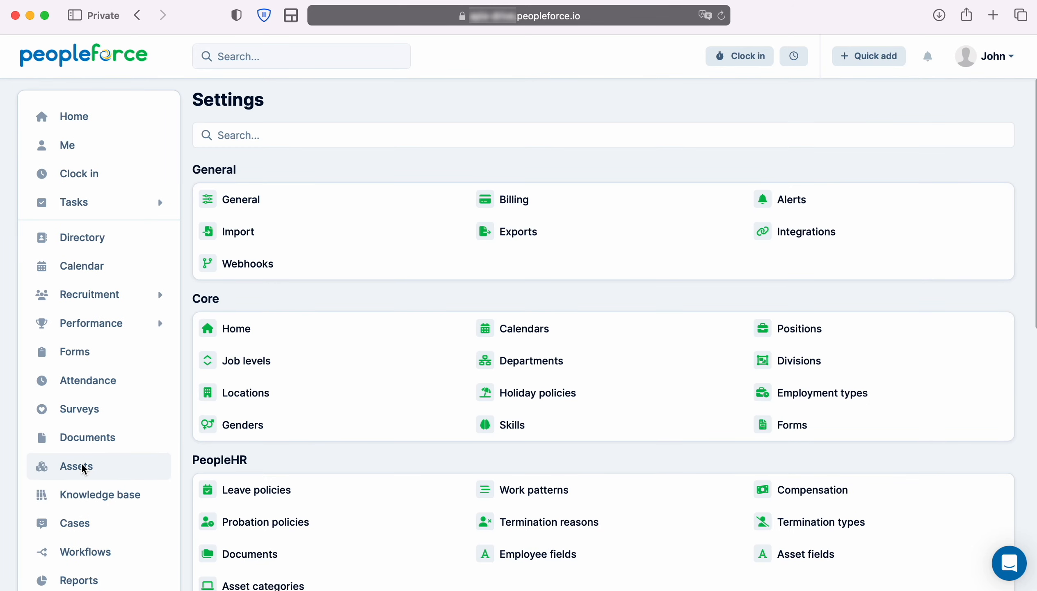
scroll(658, 430, down, 10)
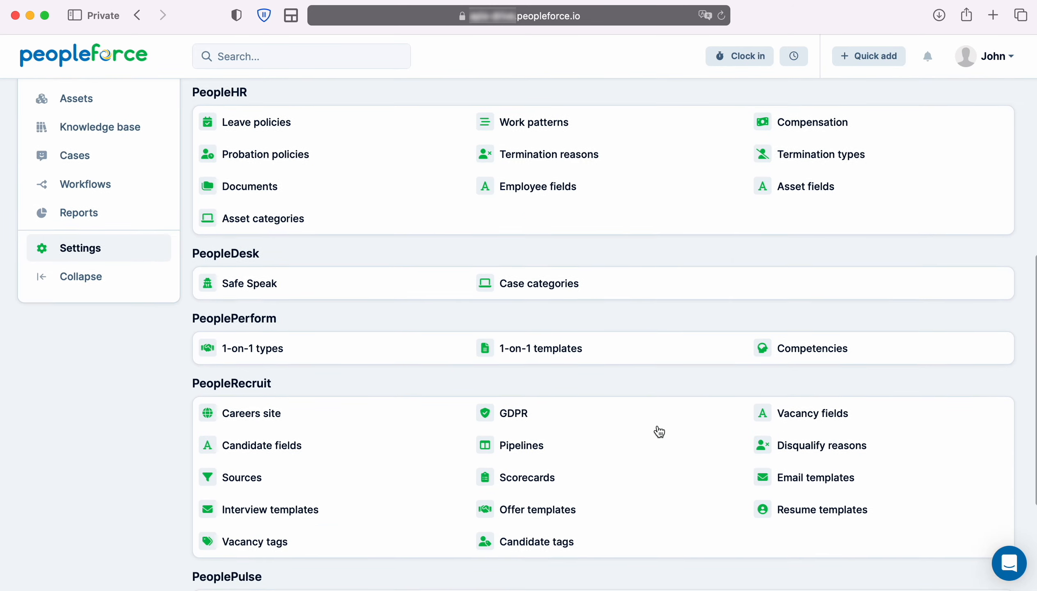
scroll(658, 431, down, 5)
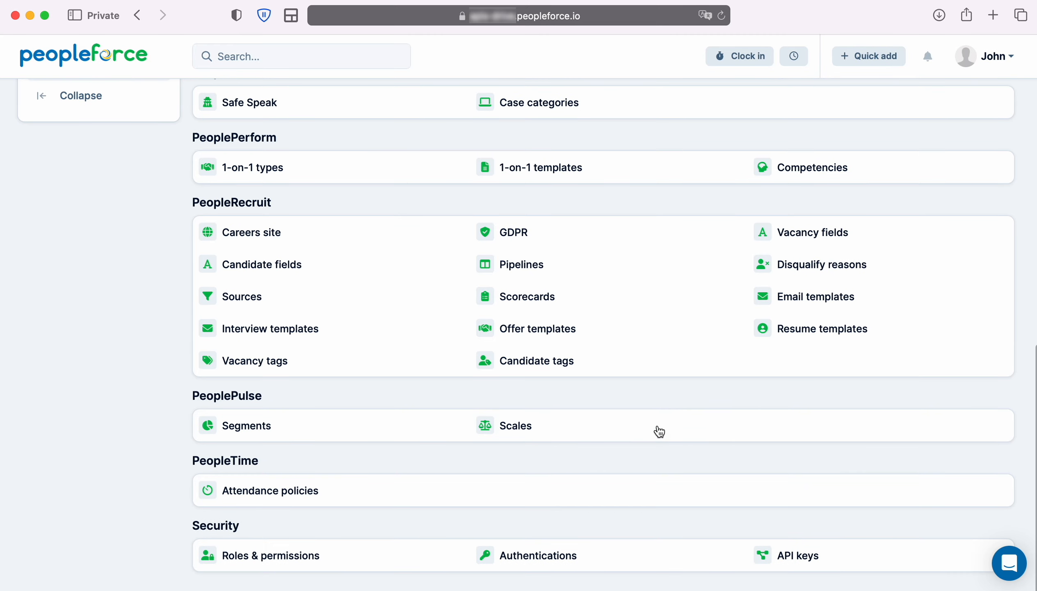
click(810, 564)
Generate a new PeopleForce API key named SaveMyLeads and save it.
click(960, 139)
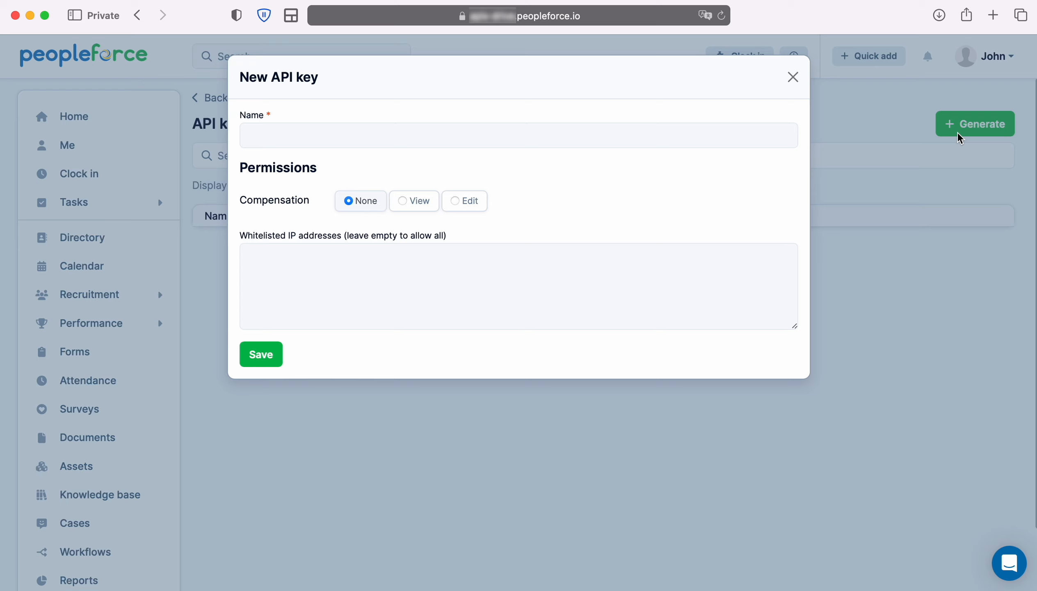
click(692, 132)
text(SaveMyLeads)
click(276, 355)
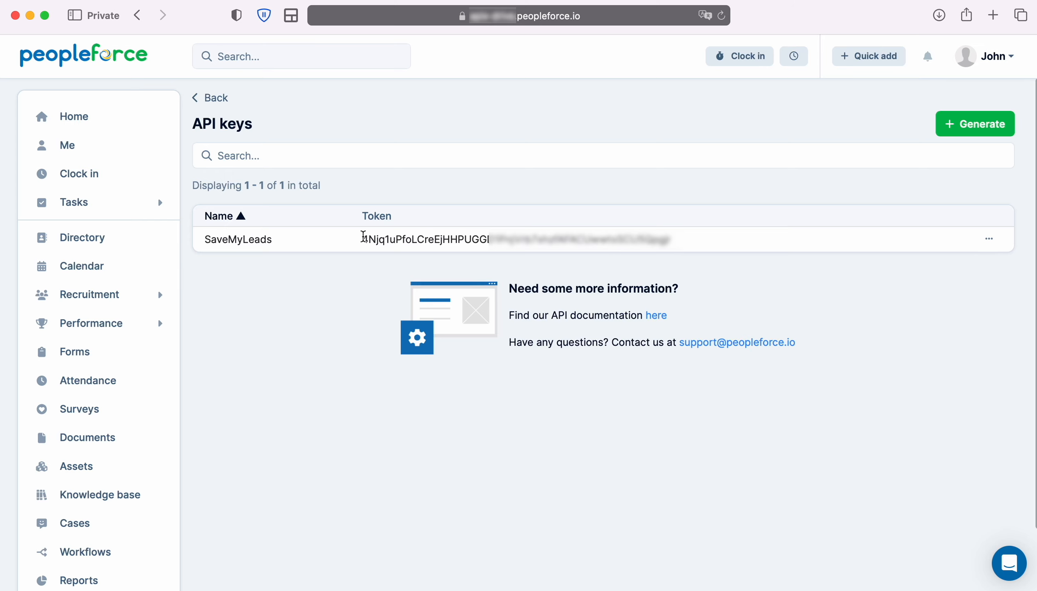
Copy the generated token, paste it as the API Key in the SaveMyLeads connection setup, and save the account.
double_click(364, 236)
right_click(654, 244)
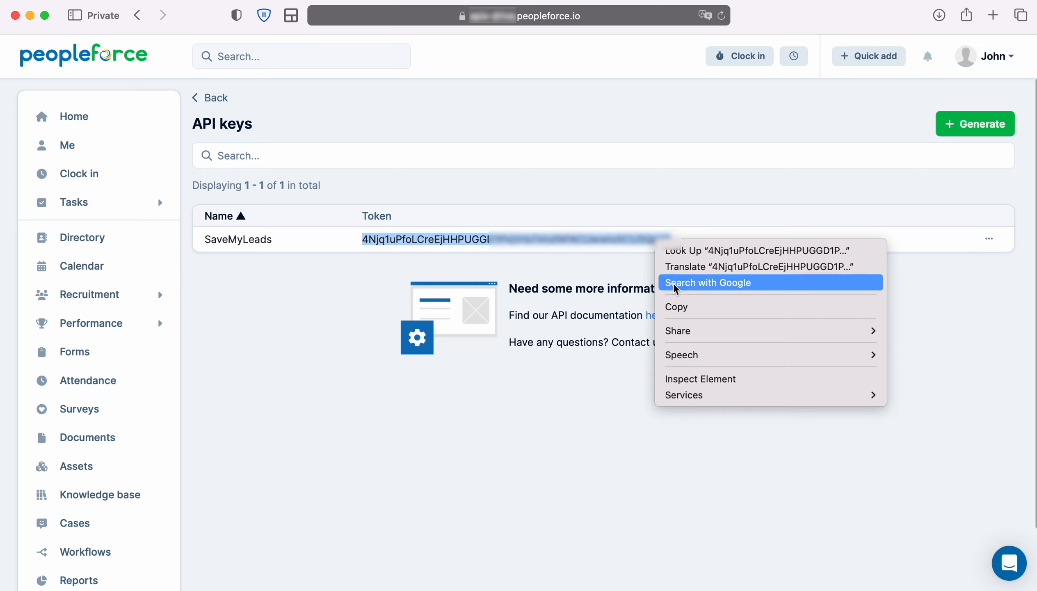
click(688, 307)
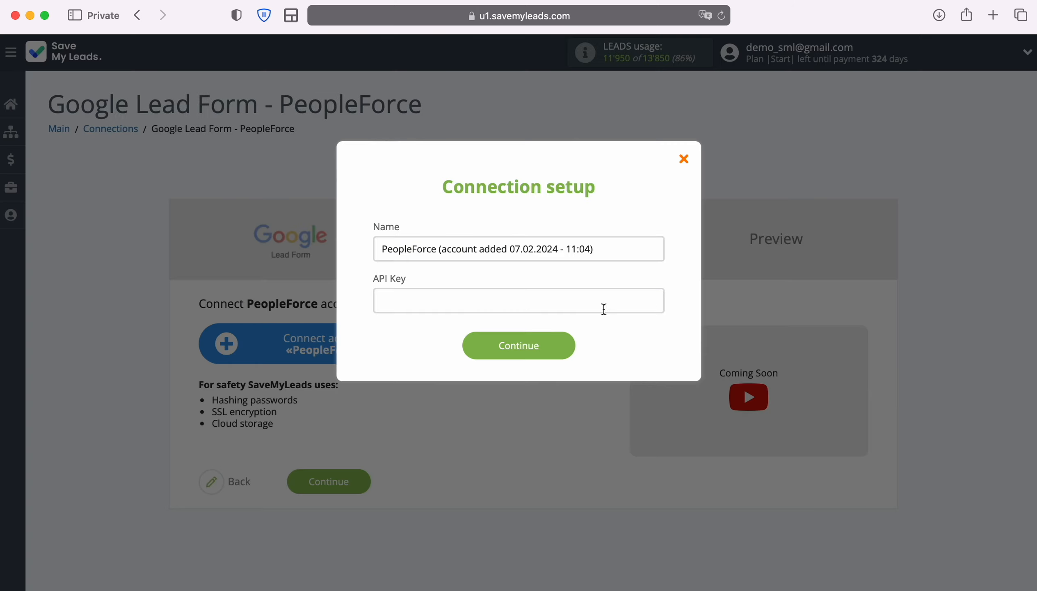
right_click(523, 307)
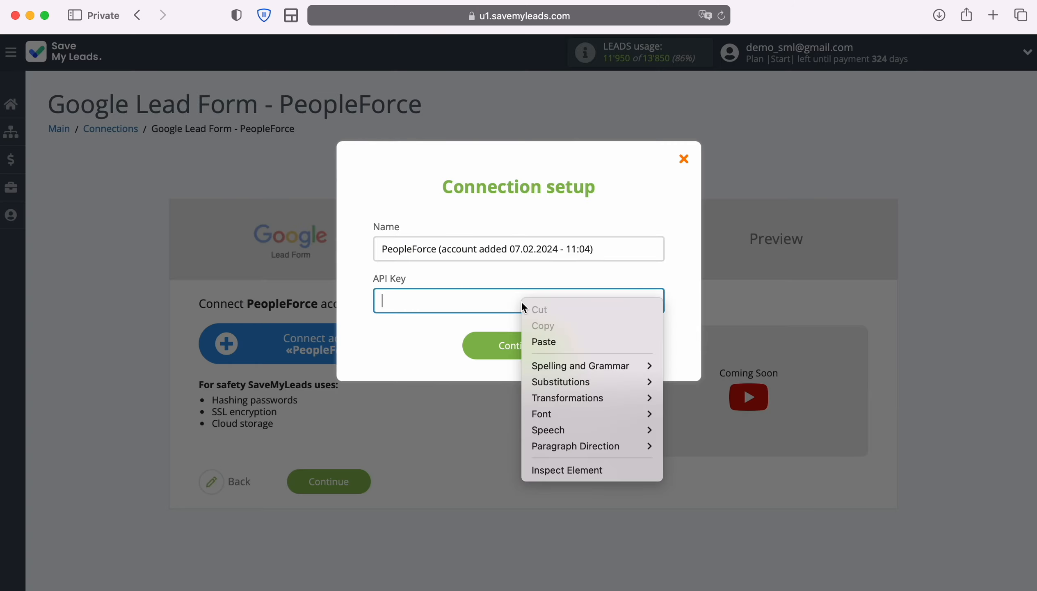
click(557, 343)
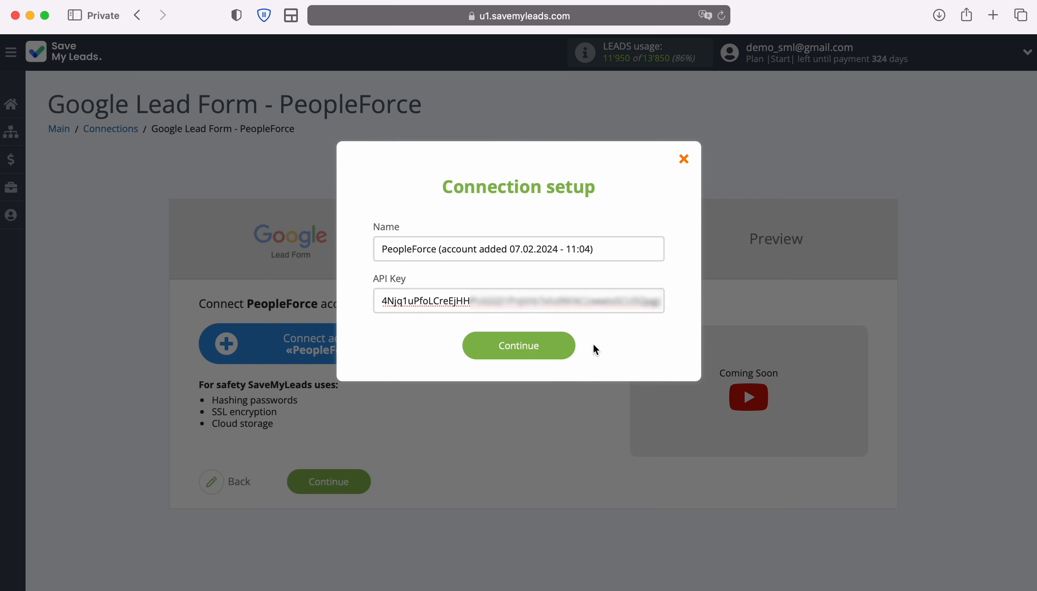
click(568, 346)
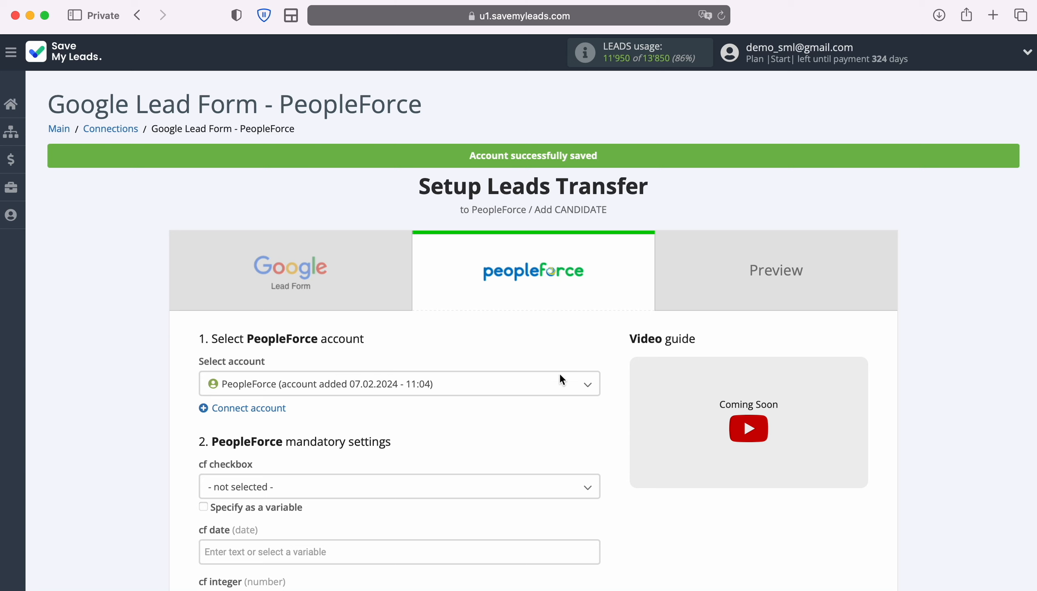
Select the connected PeopleForce account for the transfer and review the mandatory settings for adding a candidate.
click(583, 387)
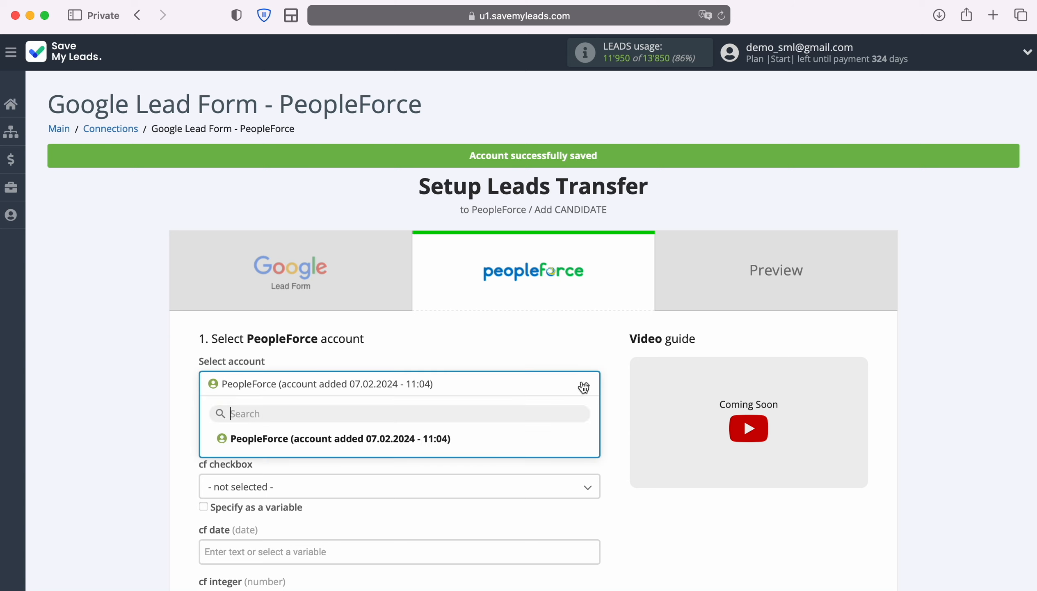
click(440, 437)
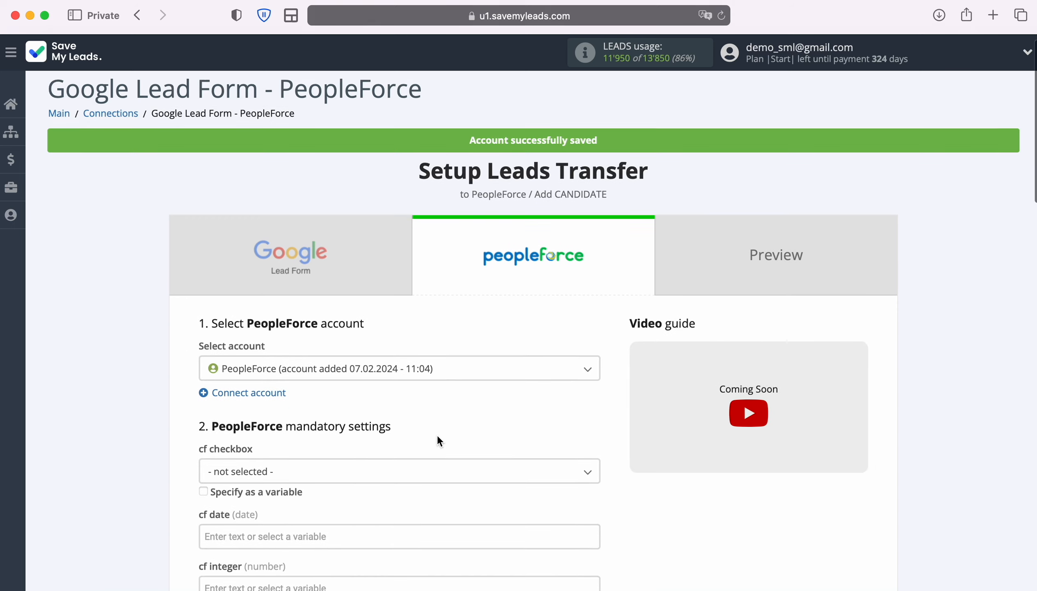
scroll(438, 439, down, 8)
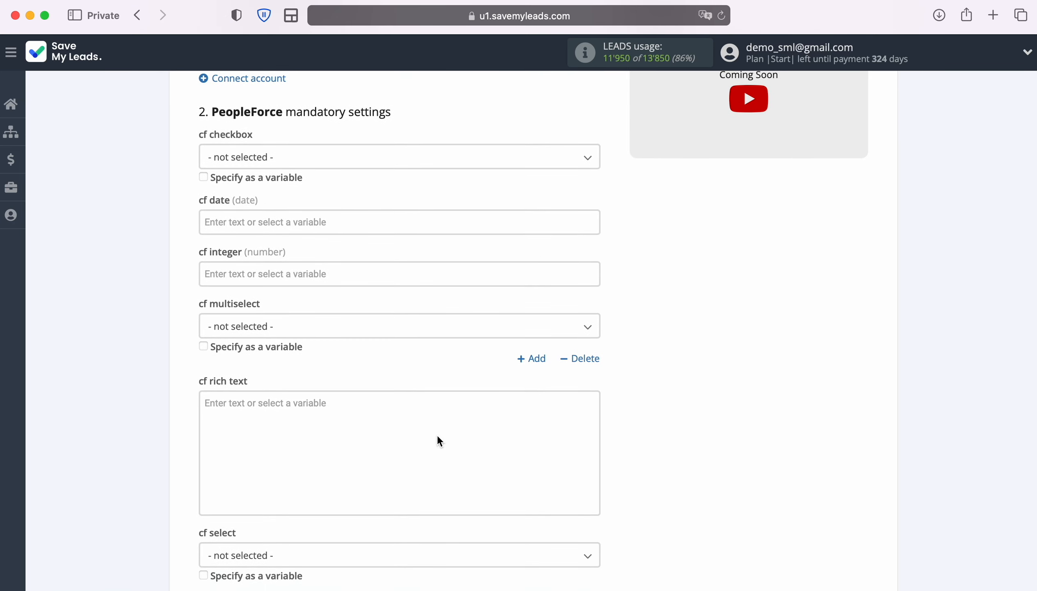
scroll(437, 434, down, 7)
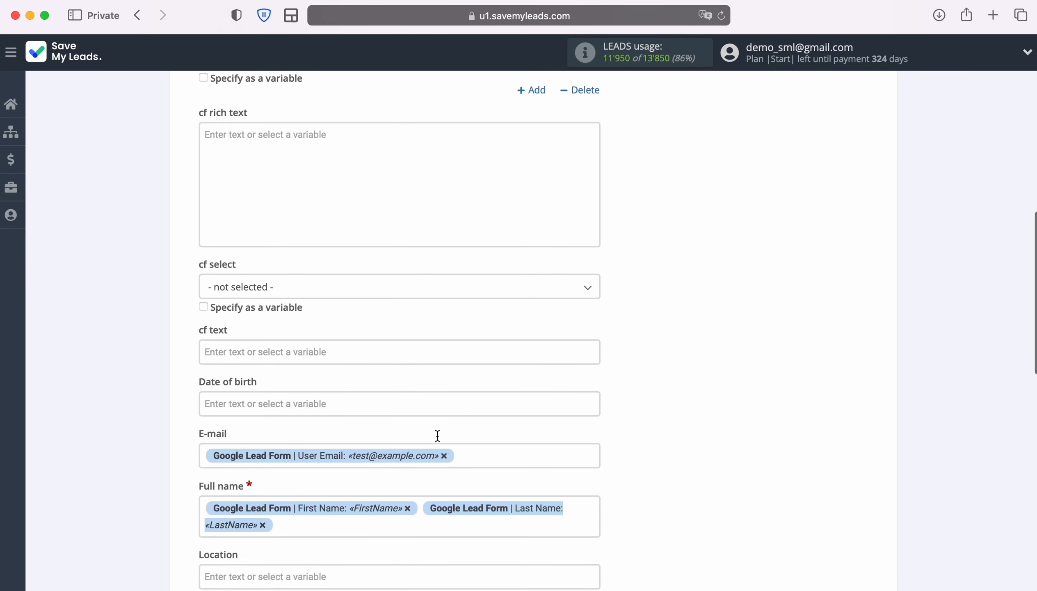
scroll(438, 435, down, 4)
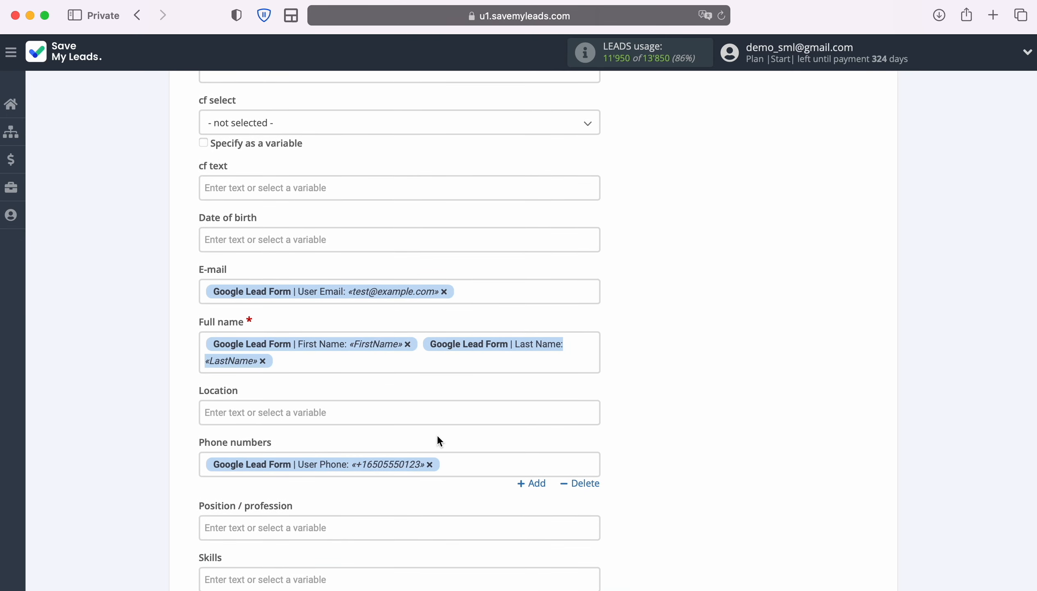
Examine the Google Lead Form variables available for the candidate's E-mail, Full name and Phone numbers fields.
click(495, 292)
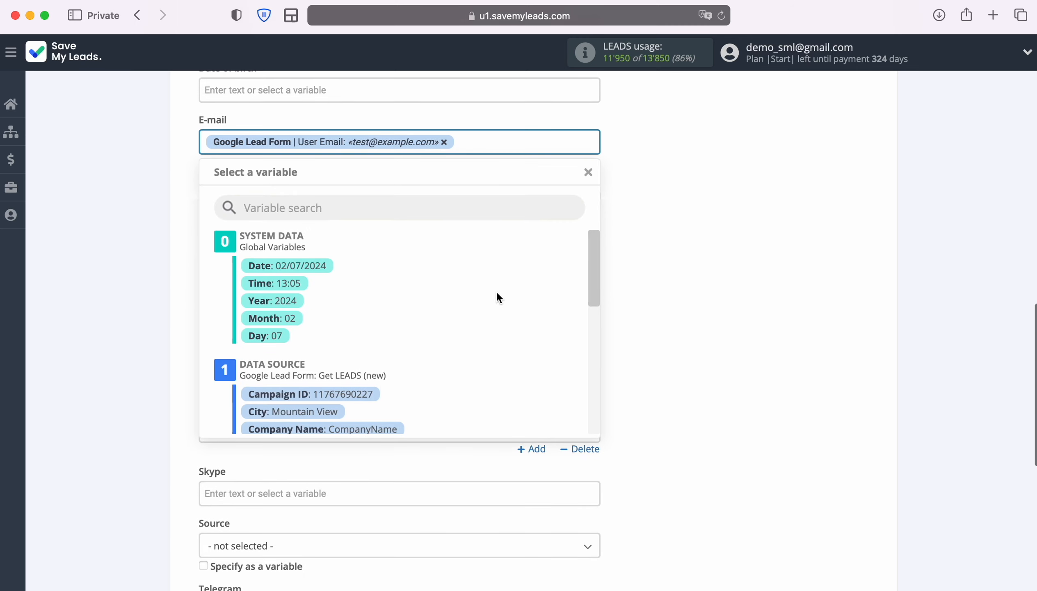
scroll(558, 350, down, 3)
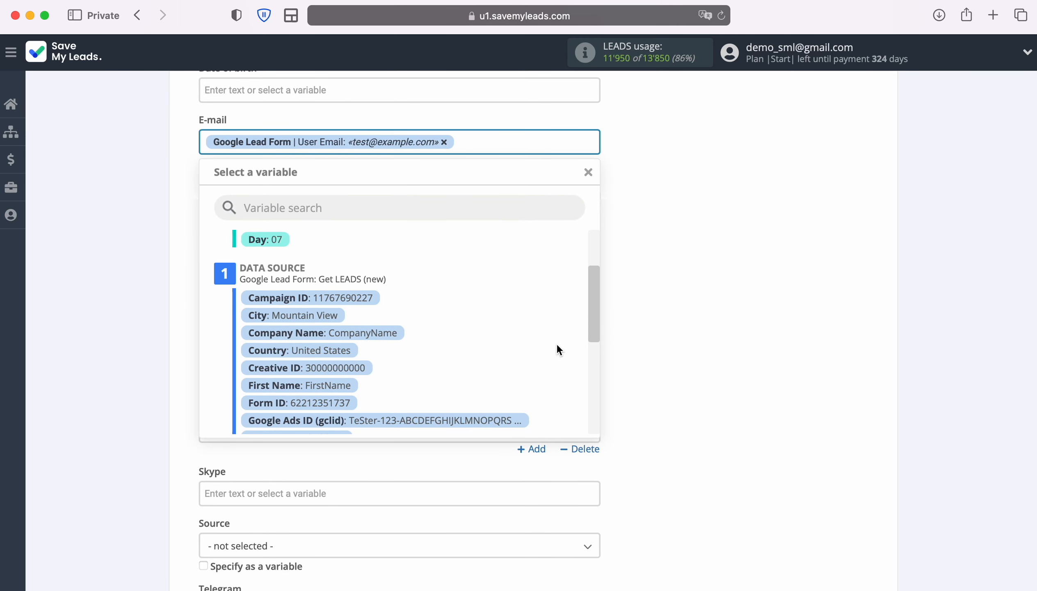
scroll(558, 346, down, 4)
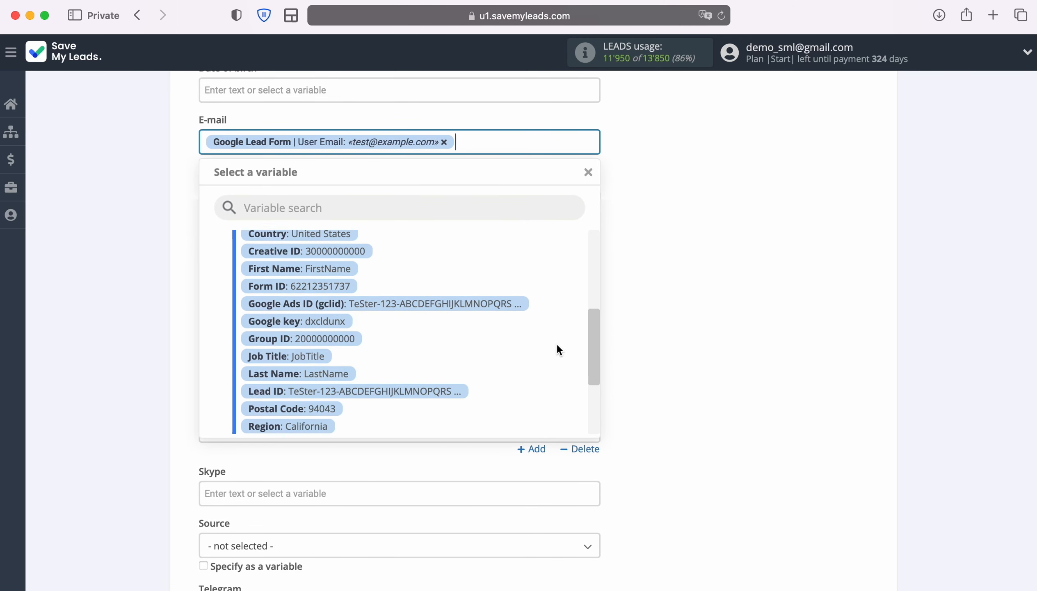
scroll(557, 347, down, 4)
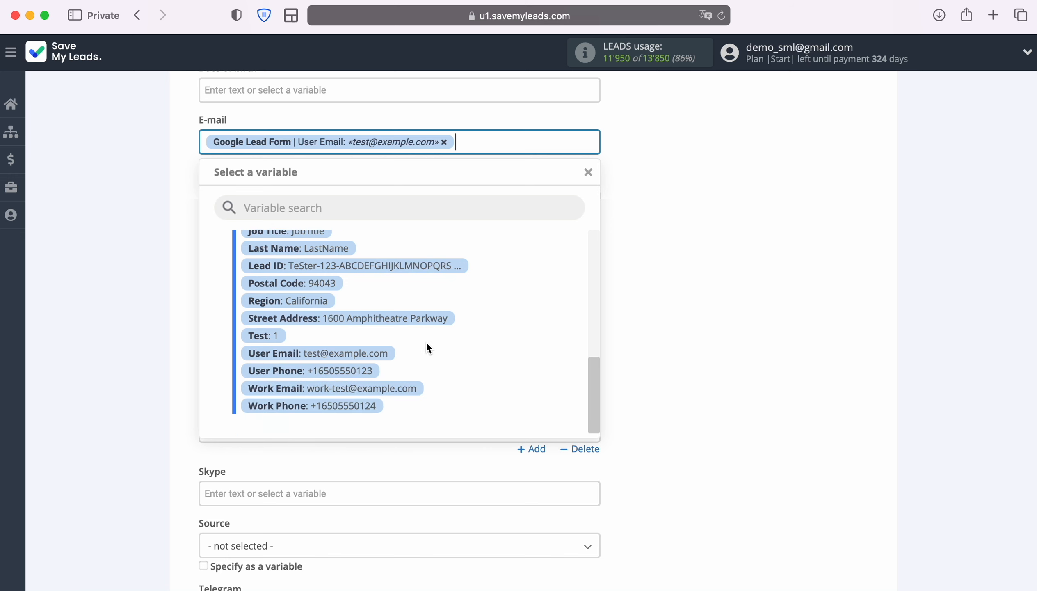
click(712, 322)
click(580, 220)
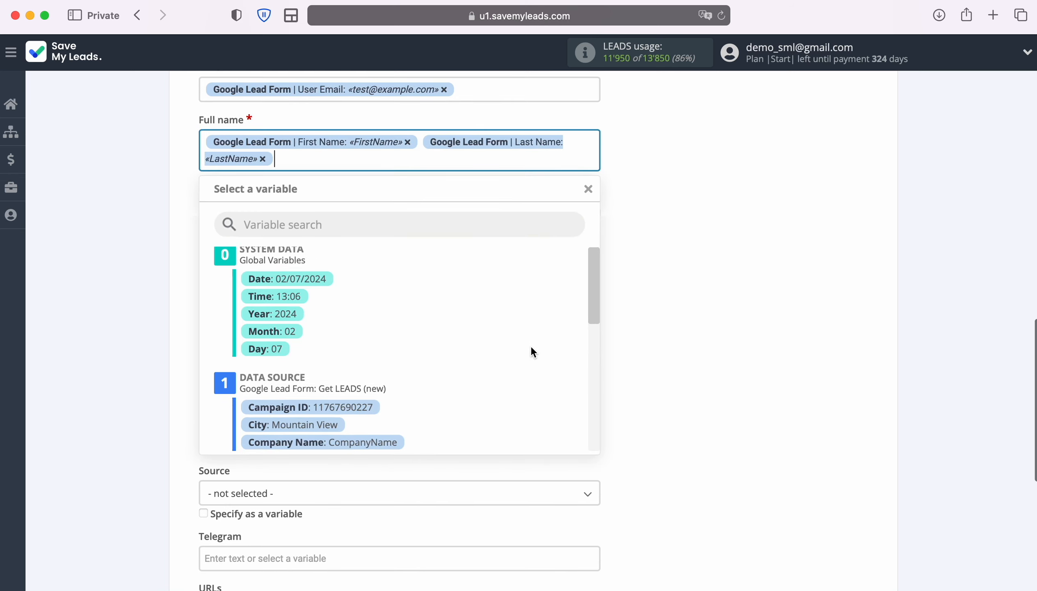
scroll(531, 345, down, 5)
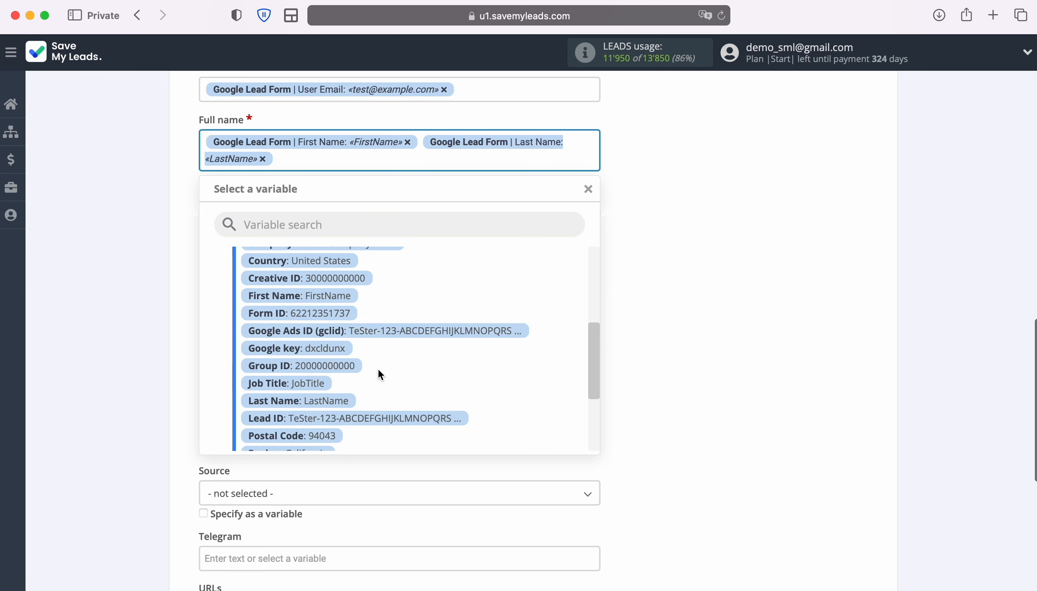
click(717, 333)
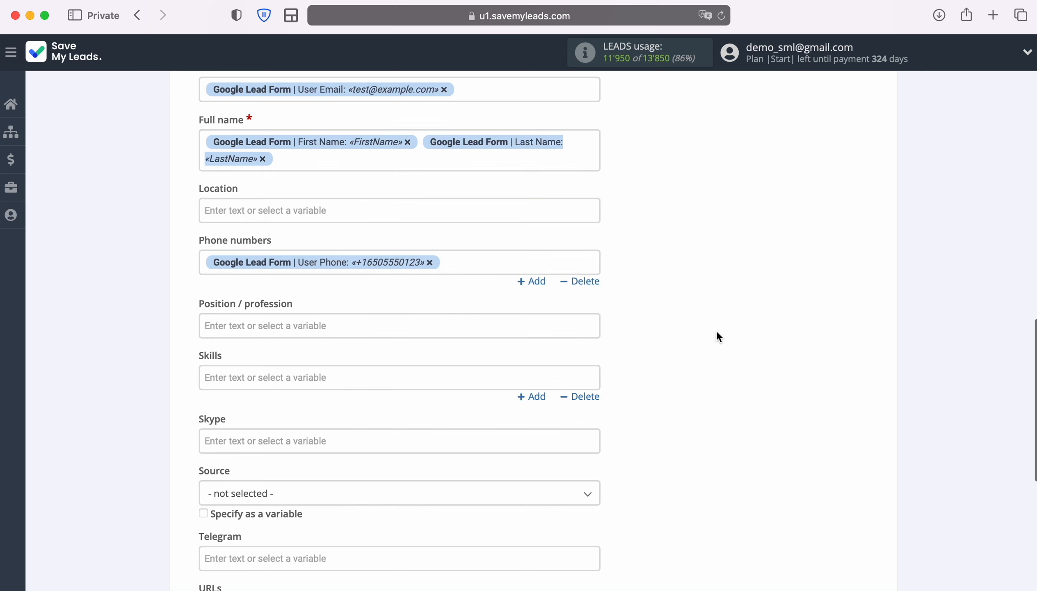
click(483, 267)
scroll(542, 335, down, 5)
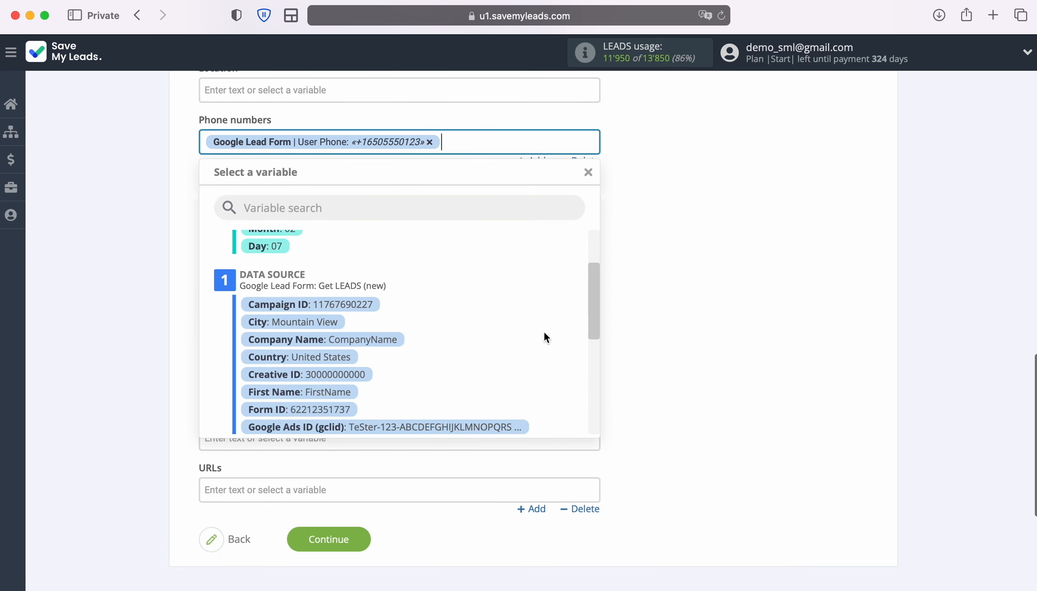
scroll(546, 330, down, 6)
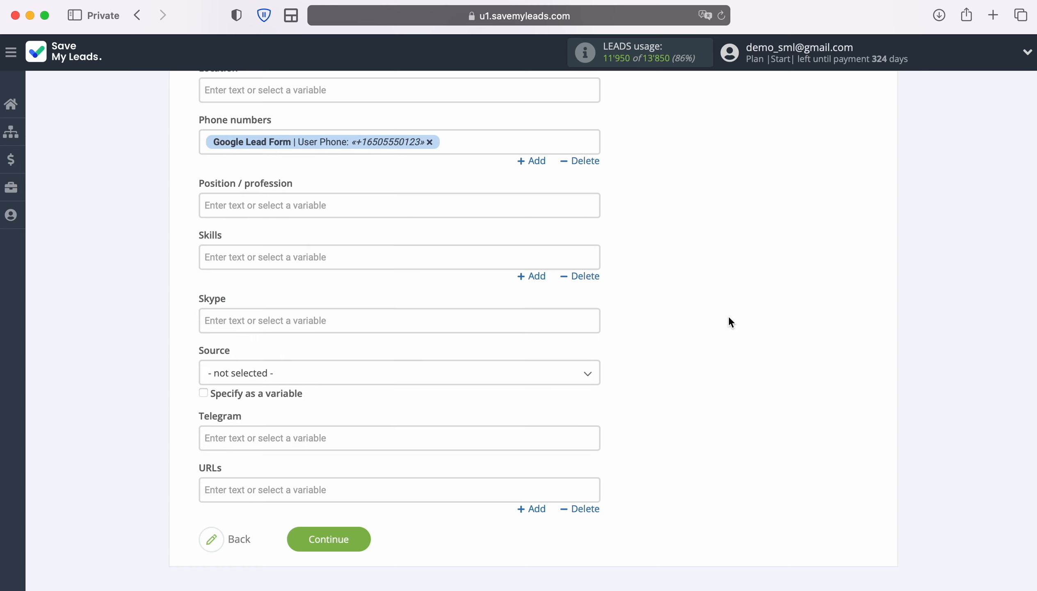
Continue to the preview of the candidate data and send test data to PeopleForce.
click(362, 537)
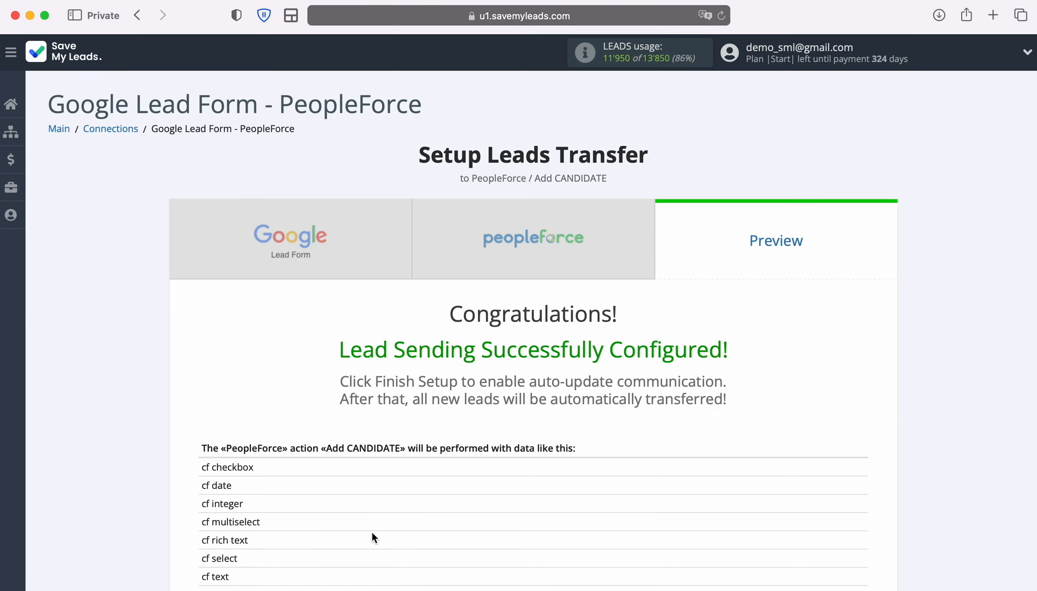
scroll(932, 398, down, 8)
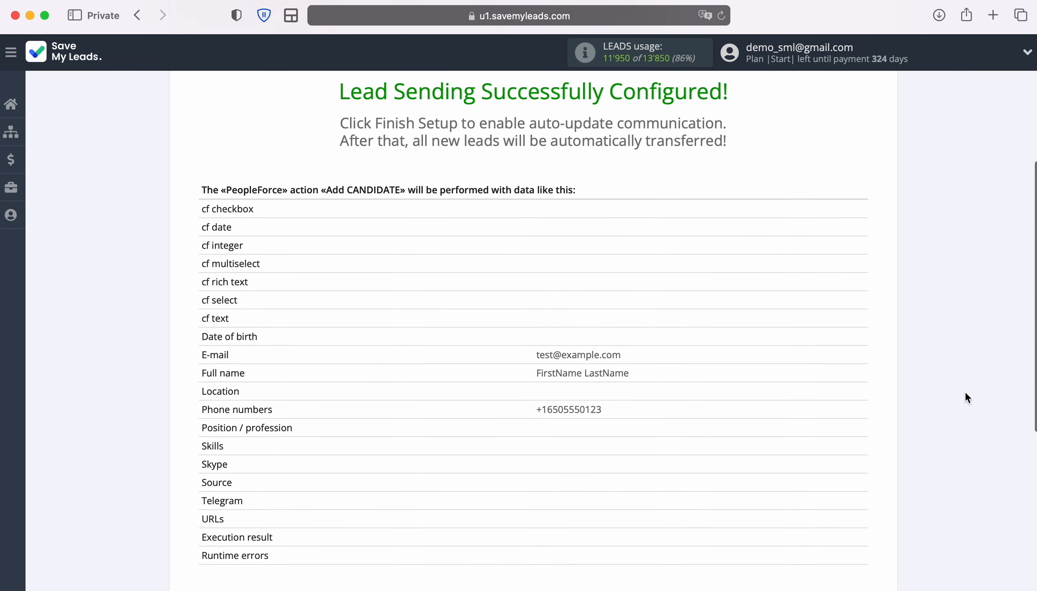
scroll(965, 393, down, 1)
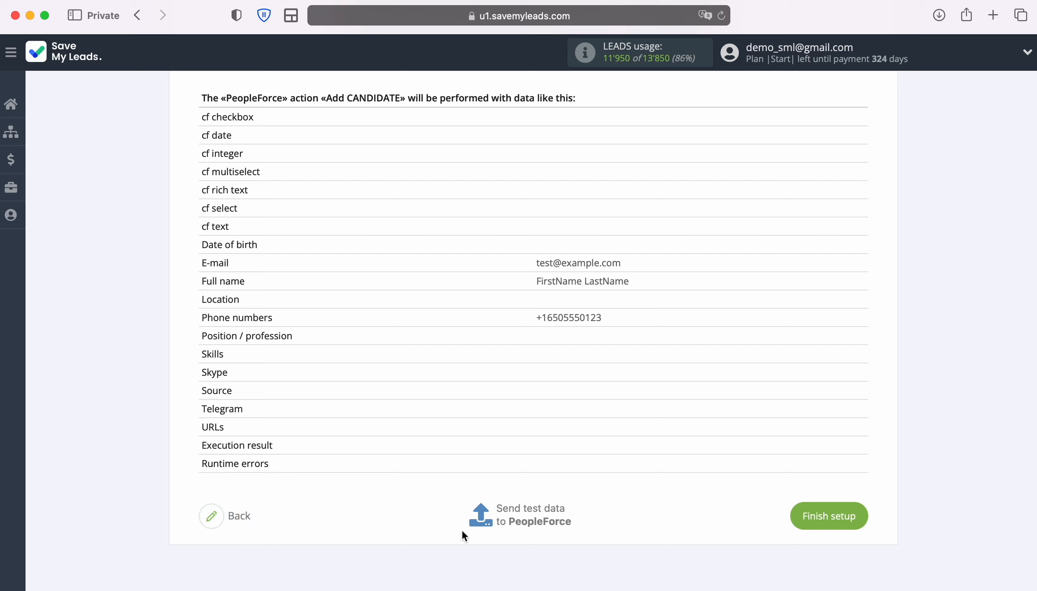
click(530, 508)
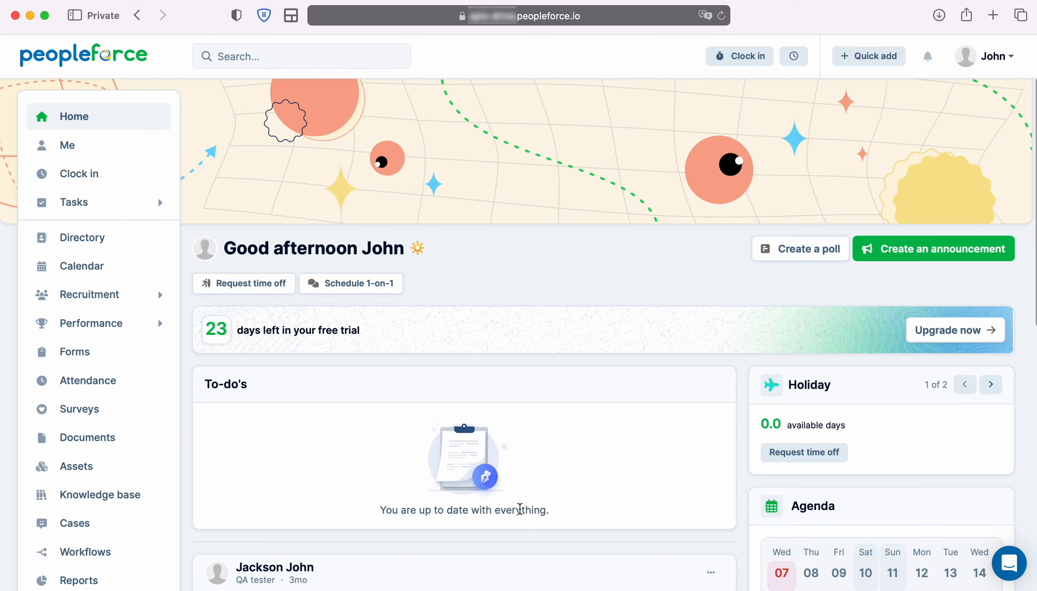
Switch to PeopleForce and open the test candidate's profile from the recruitment candidates list.
mouse_move(130, 295)
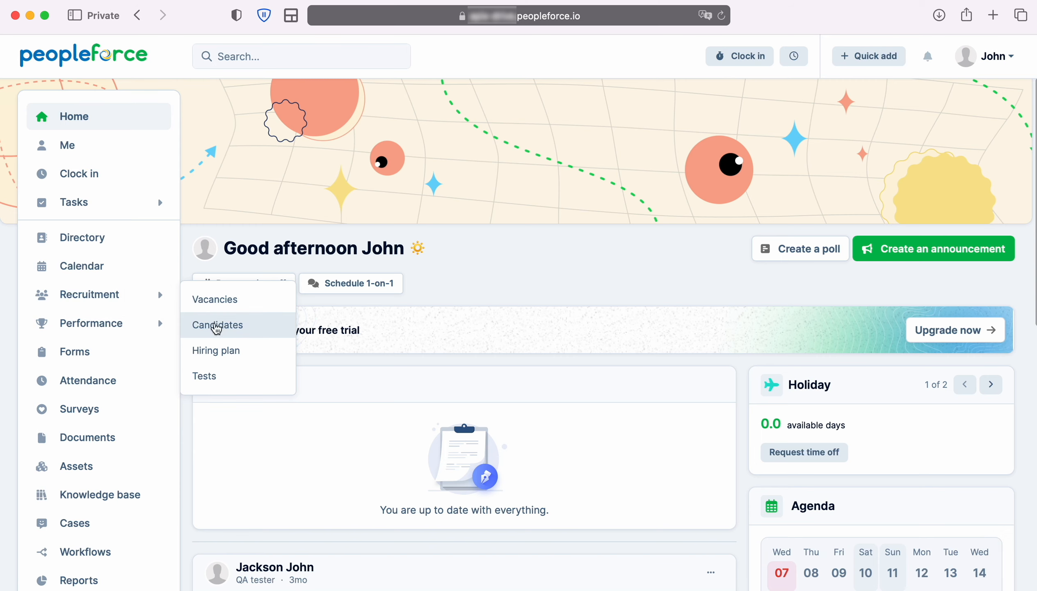
click(214, 325)
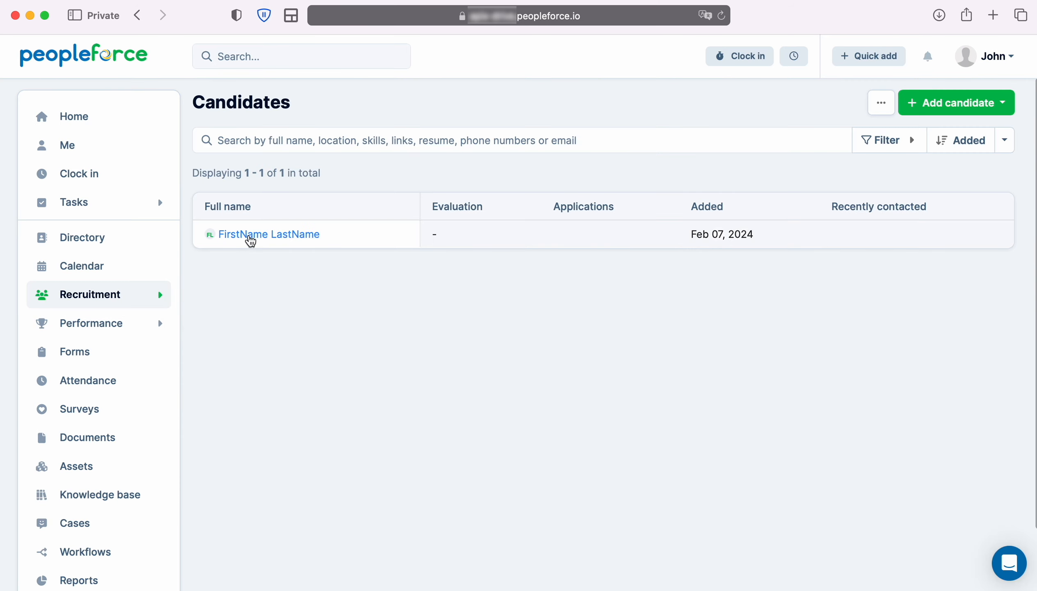
click(250, 242)
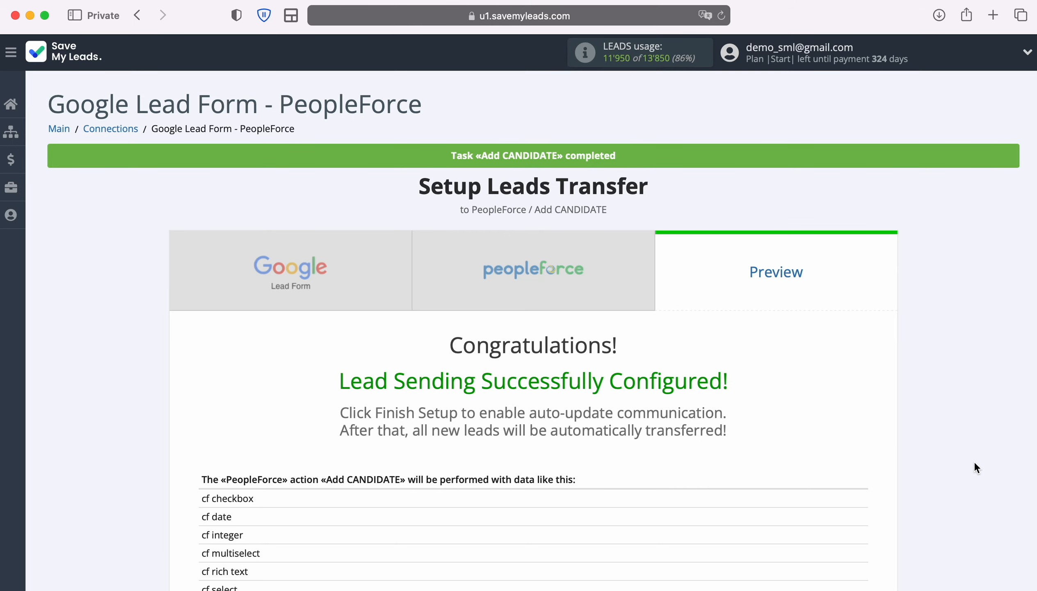
Back in SaveMyLeads, finish the setup of the Google Lead Form to PeopleForce connection.
scroll(975, 461, down, 7)
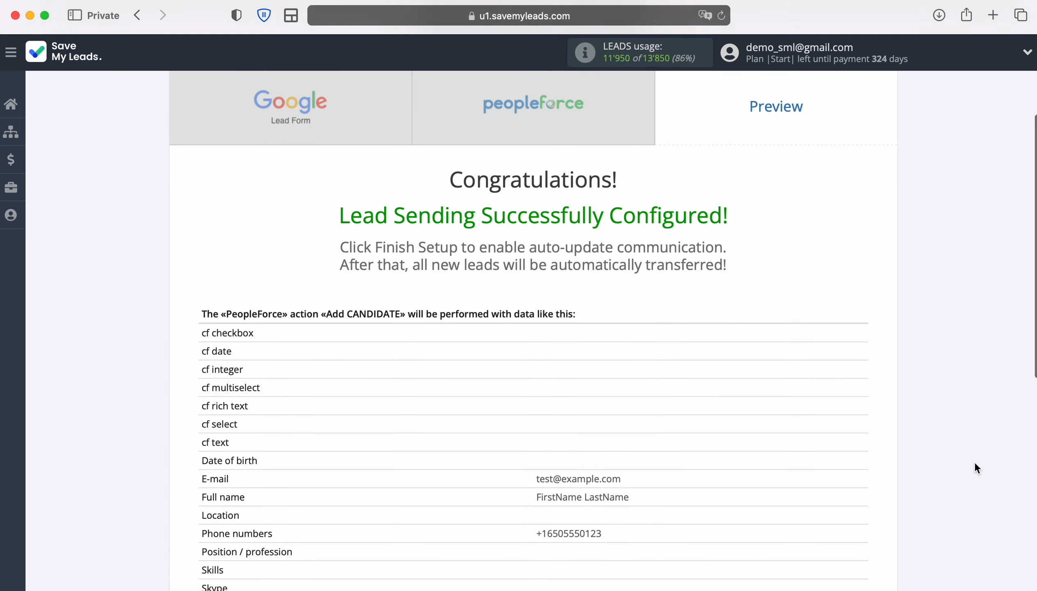
scroll(976, 463, down, 3)
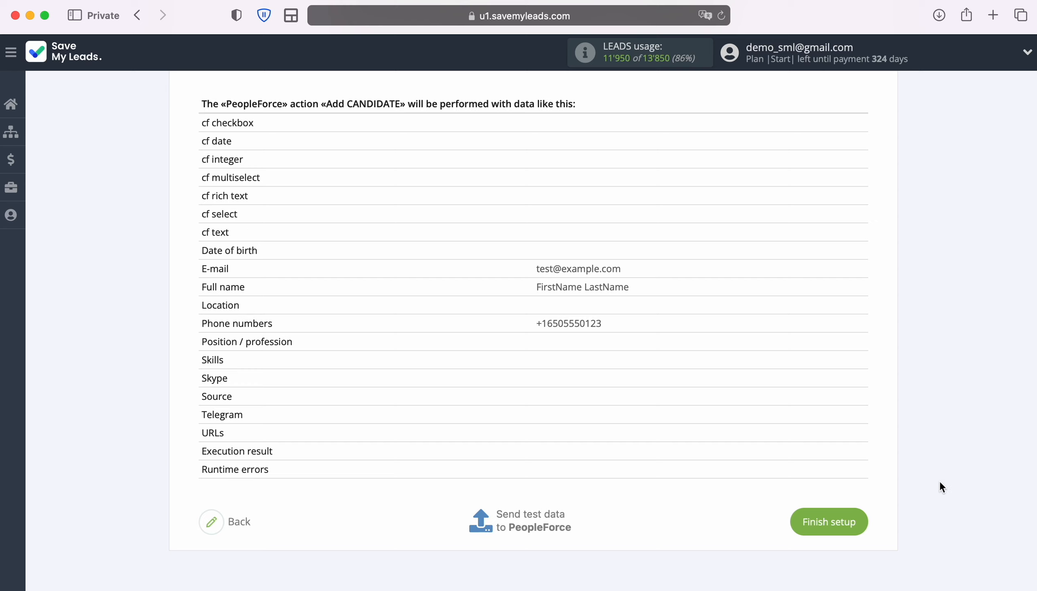
click(864, 521)
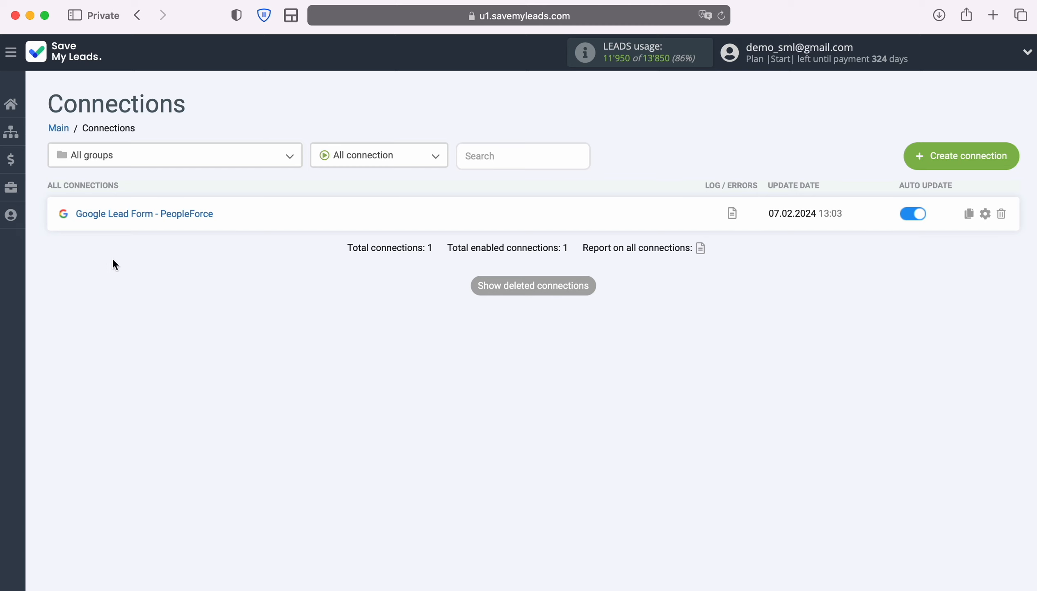
Rename the connection as "Google Lead Form - PeopleForce New Leads" and save its settings.
click(985, 213)
click(639, 247)
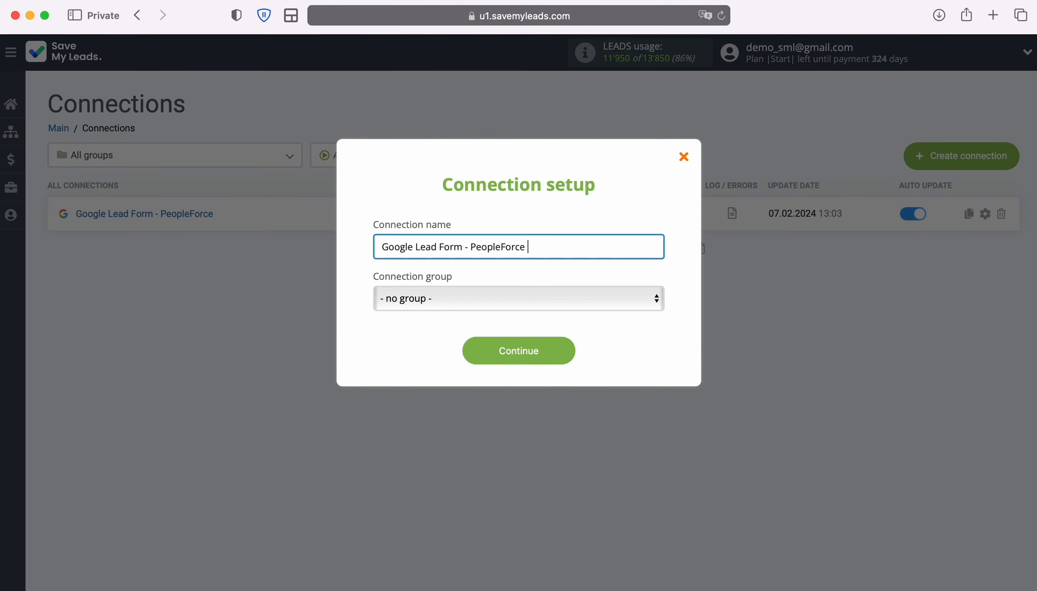
text(New Leads)
click(558, 347)
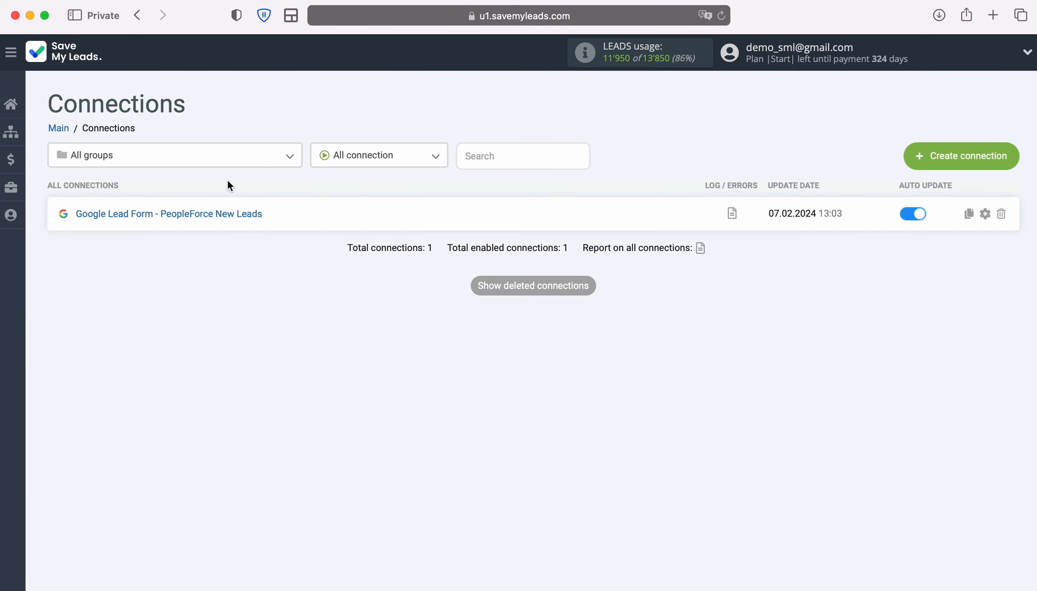